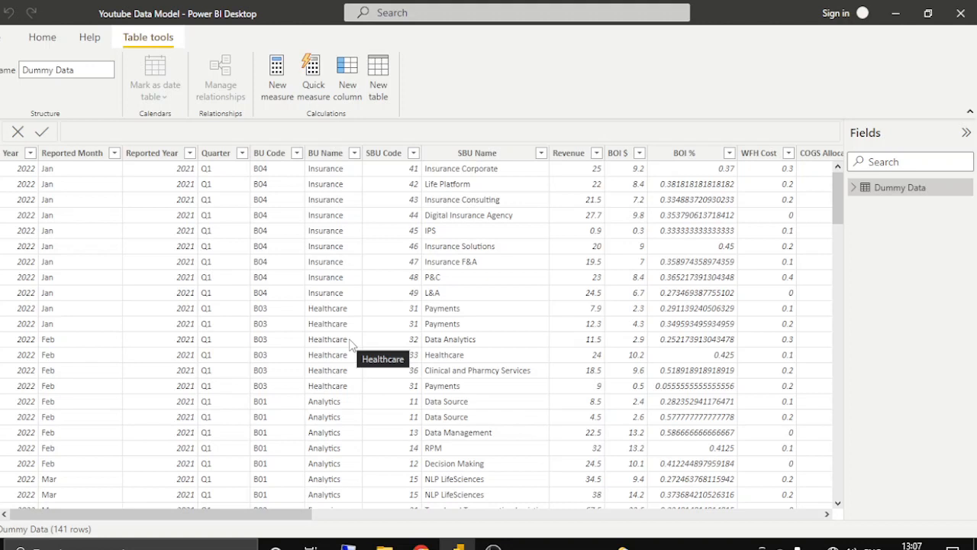
Open the Dummy Data table in the Power Query Editor and review its columns from Year through the BOPAT figures
{"action": "left_click", "coordinate": [36, 40]}
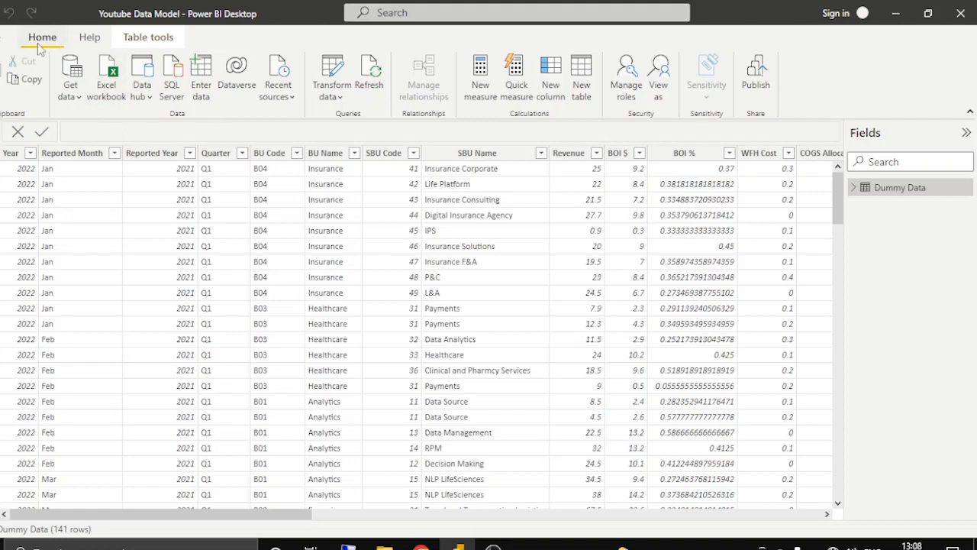
{"action": "left_click", "coordinate": [329, 67]}
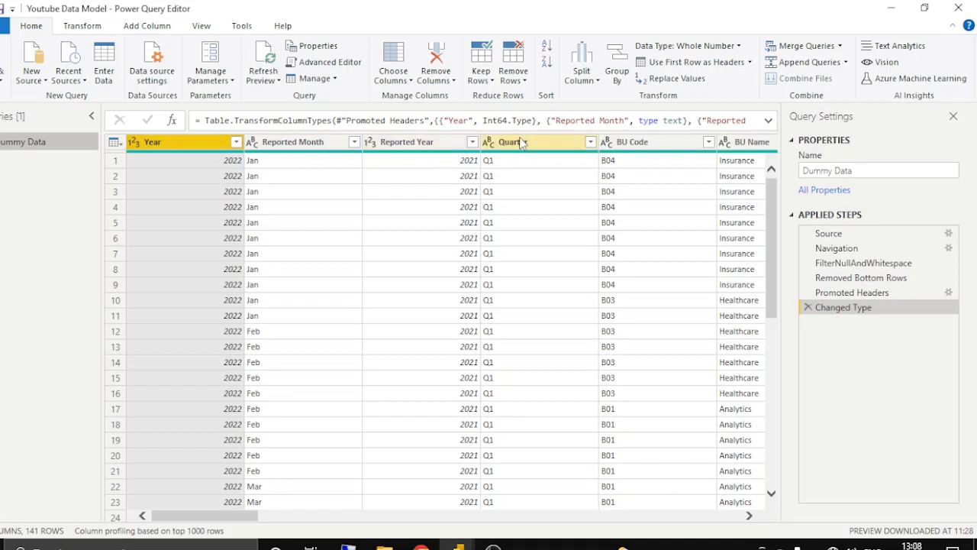
{"action": "scroll", "coordinate": [565, 252], "scroll_direction": "right", "scroll_amount": 3}
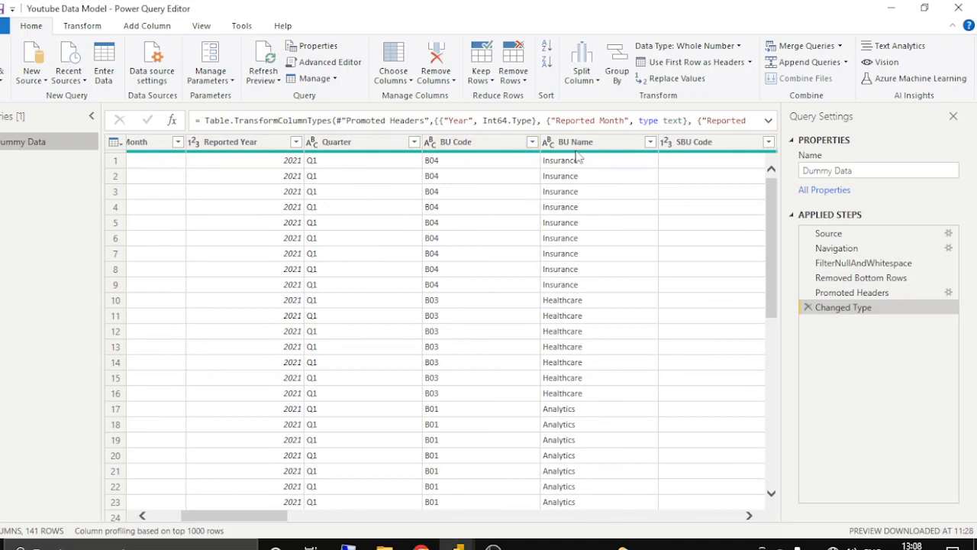
{"action": "scroll", "coordinate": [634, 255], "scroll_direction": "right", "scroll_amount": 4}
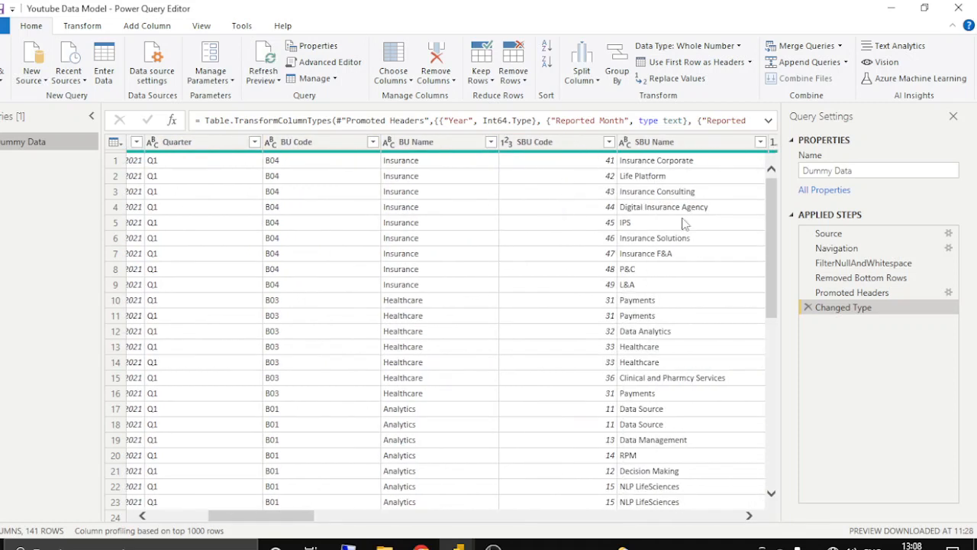
{"action": "scroll", "coordinate": [684, 223], "scroll_direction": "right", "scroll_amount": 3}
{"action": "scroll", "coordinate": [611, 187], "scroll_direction": "right", "scroll_amount": 4}
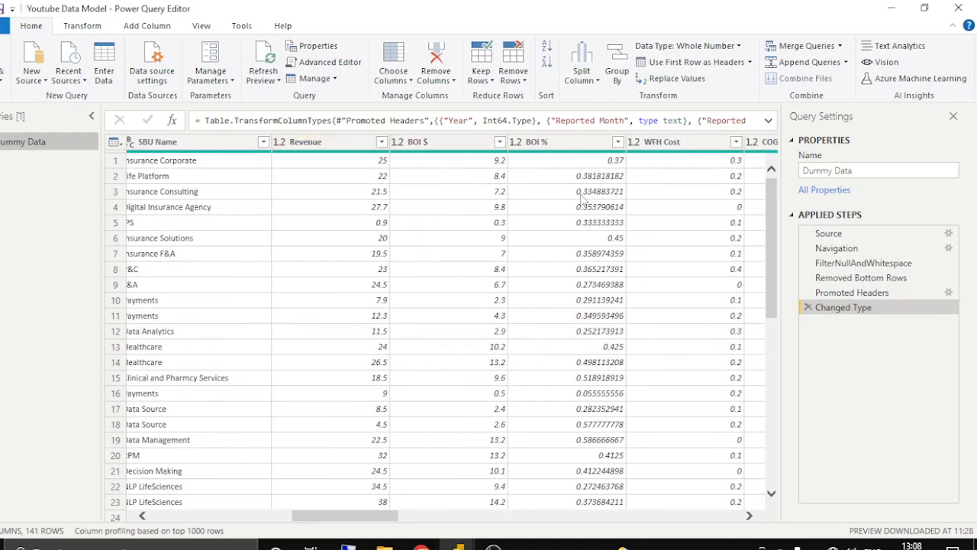
{"action": "scroll", "coordinate": [495, 223], "scroll_direction": "right", "scroll_amount": 3}
{"action": "scroll", "coordinate": [492, 222], "scroll_direction": "right", "scroll_amount": 6}
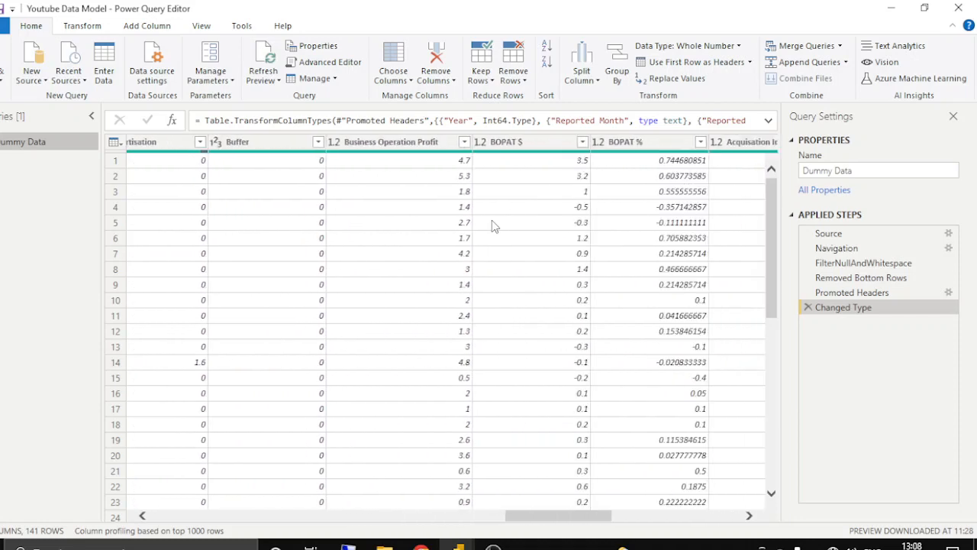
{"action": "scroll", "coordinate": [492, 223], "scroll_direction": "right", "scroll_amount": 4}
{"action": "scroll", "coordinate": [492, 220], "scroll_direction": "left", "scroll_amount": 12}
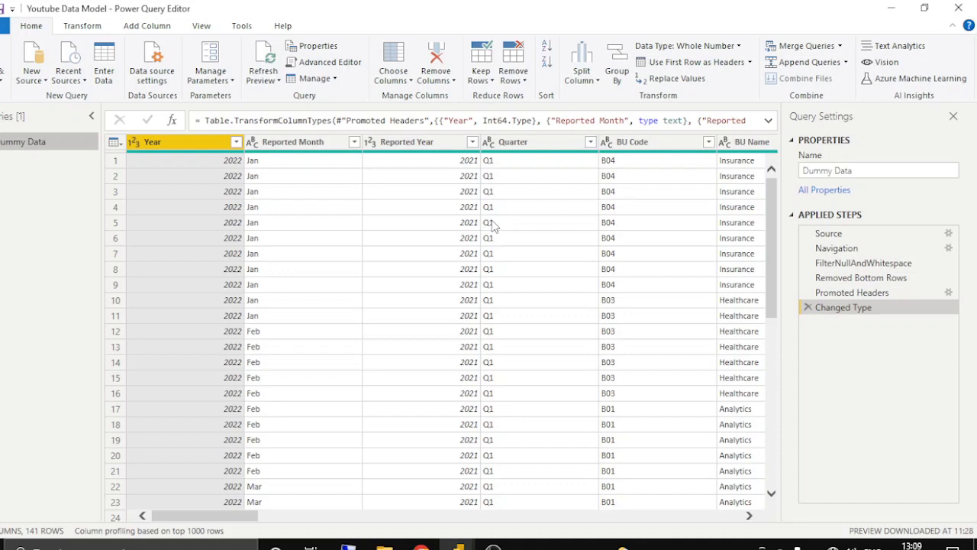
Examine the BU Code, BU Name, SBU Code and SBU Name columns of the Dummy Data query
{"action": "scroll", "coordinate": [557, 245], "scroll_direction": "right", "scroll_amount": 5}
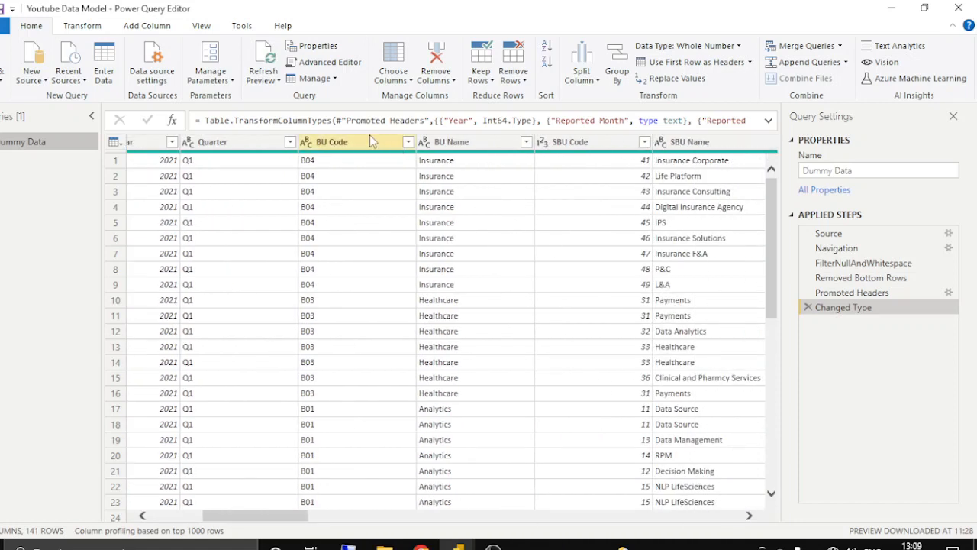
{"action": "left_click", "coordinate": [360, 143]}
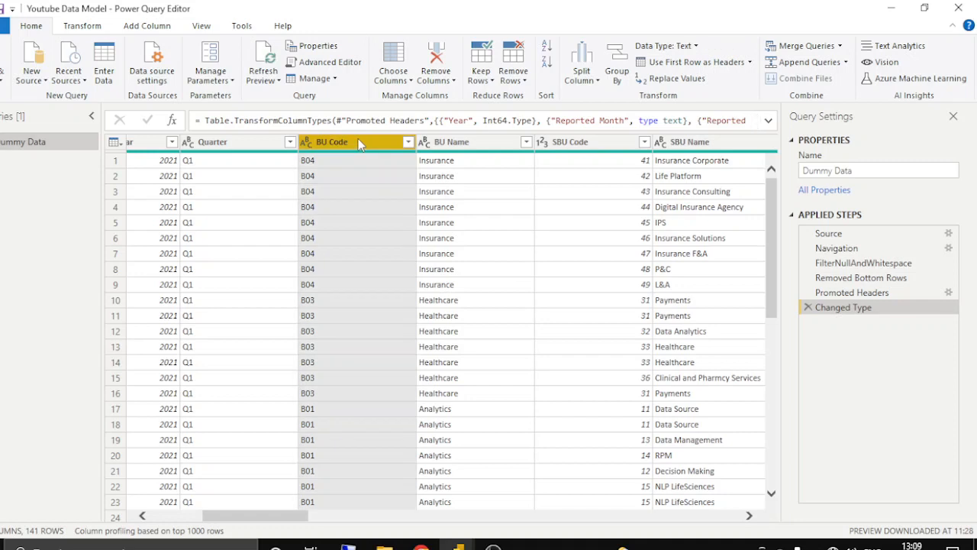
{"action": "left_click", "coordinate": [432, 144], "text": "ctrl"}
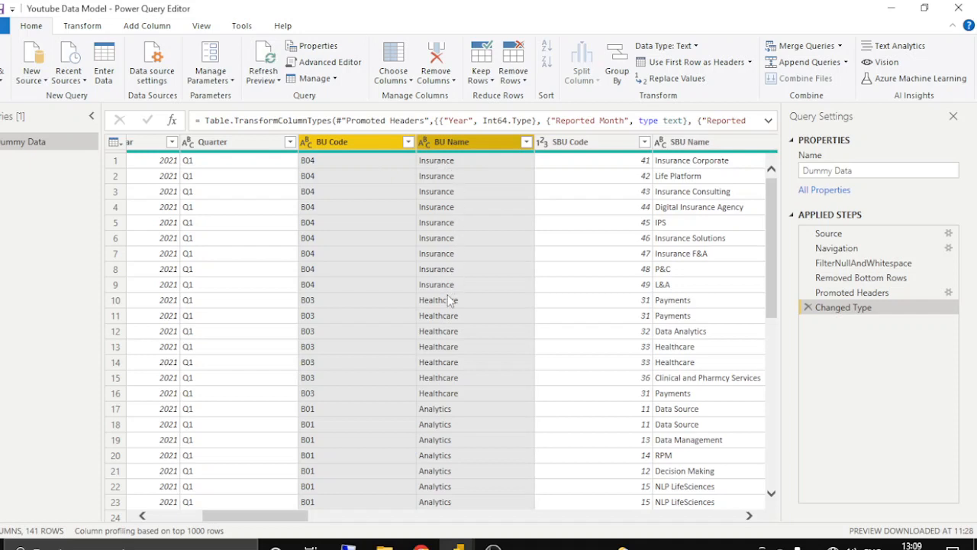
{"action": "left_click", "coordinate": [341, 143]}
{"action": "scroll", "coordinate": [328, 200], "scroll_direction": "left", "scroll_amount": 3}
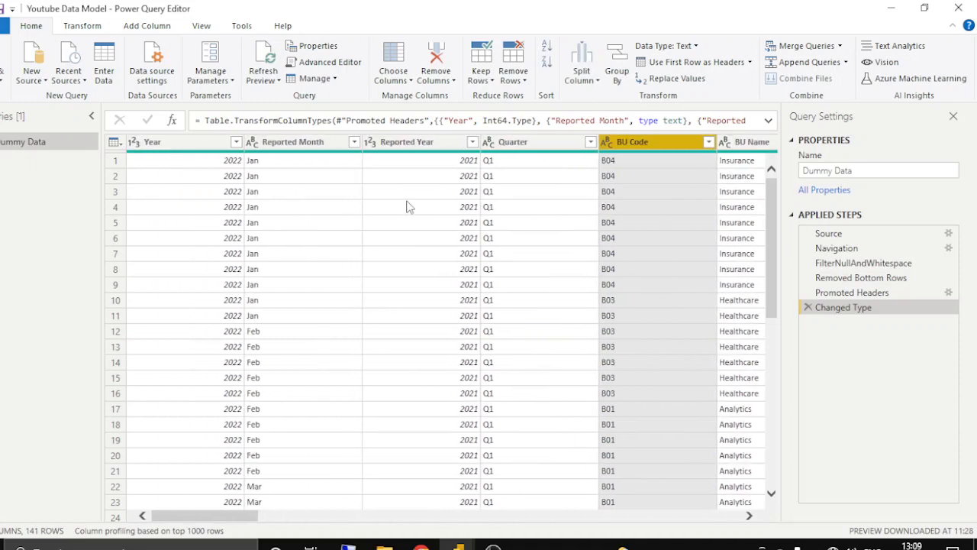
{"action": "scroll", "coordinate": [406, 205], "scroll_direction": "right", "scroll_amount": 2}
{"action": "scroll", "coordinate": [408, 207], "scroll_direction": "left", "scroll_amount": 2}
{"action": "scroll", "coordinate": [408, 207], "scroll_direction": "right", "scroll_amount": 5}
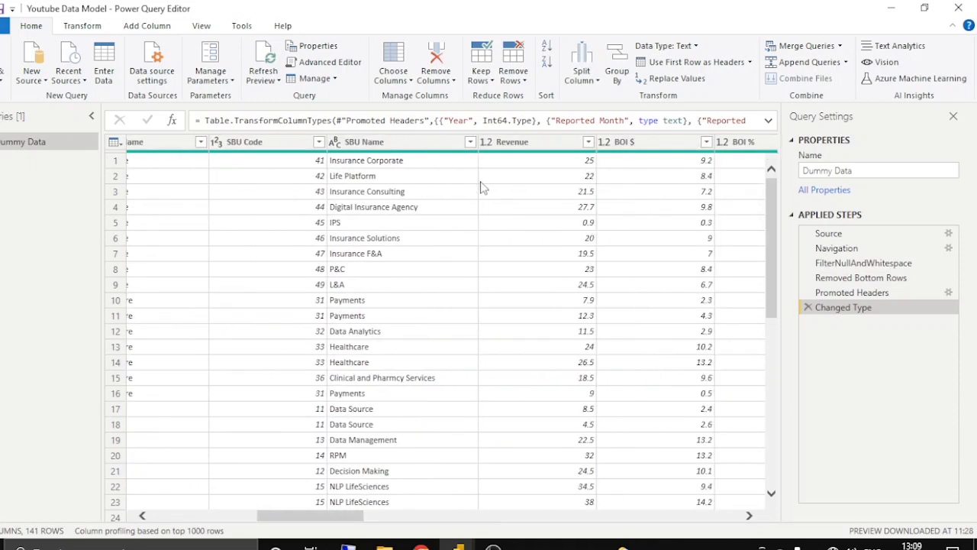
{"action": "scroll", "coordinate": [514, 186], "scroll_direction": "left", "scroll_amount": 3}
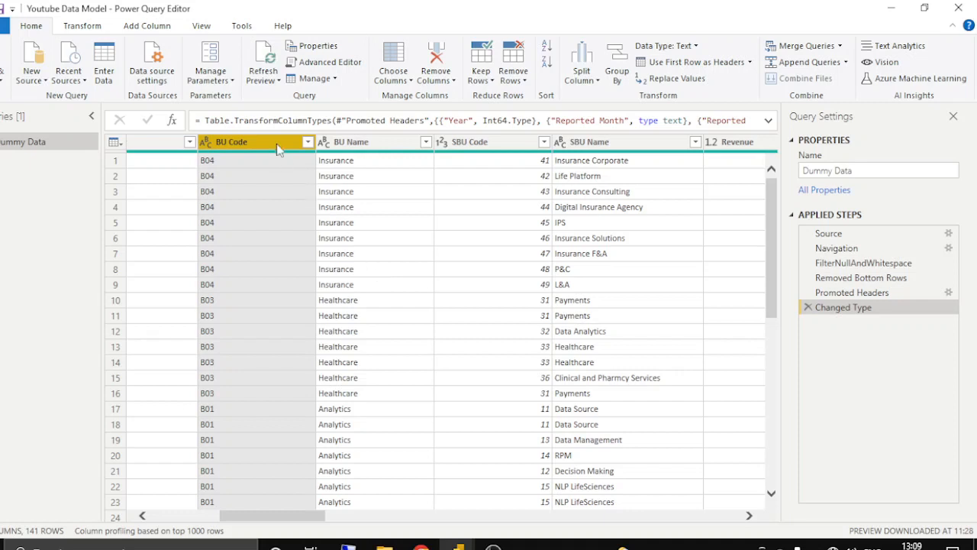
{"action": "left_click", "coordinate": [345, 144]}
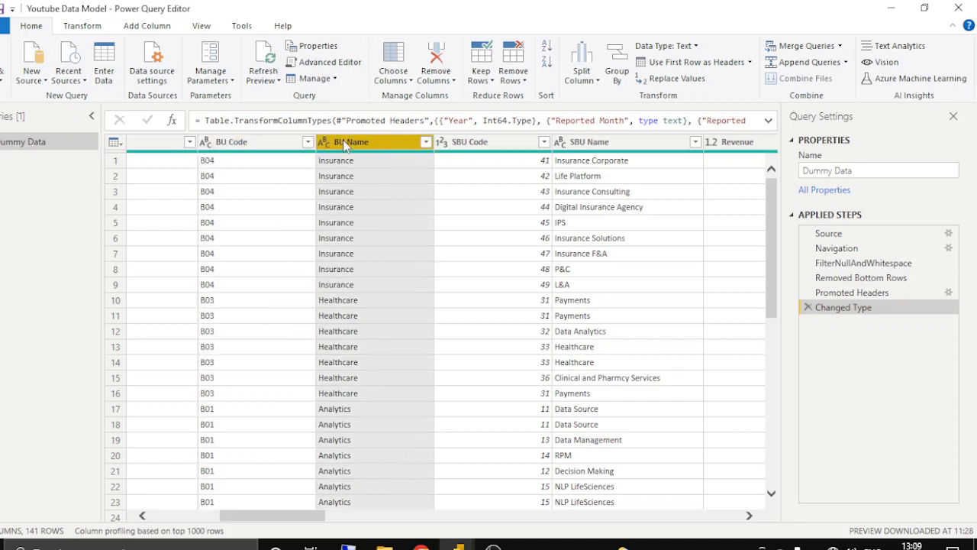
{"action": "left_click", "coordinate": [469, 149]}
{"action": "left_click", "coordinate": [587, 147]}
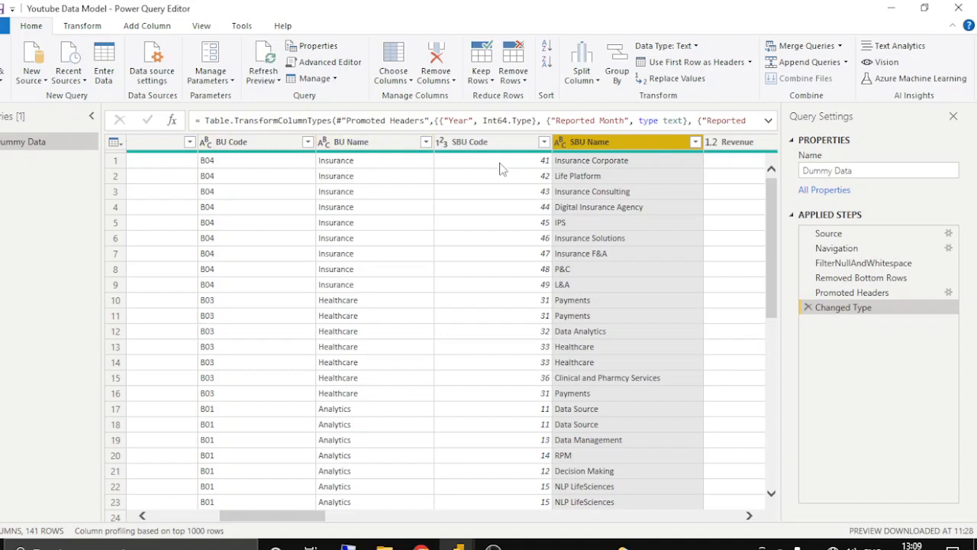
{"action": "scroll", "coordinate": [363, 216], "scroll_direction": "left", "scroll_amount": 5}
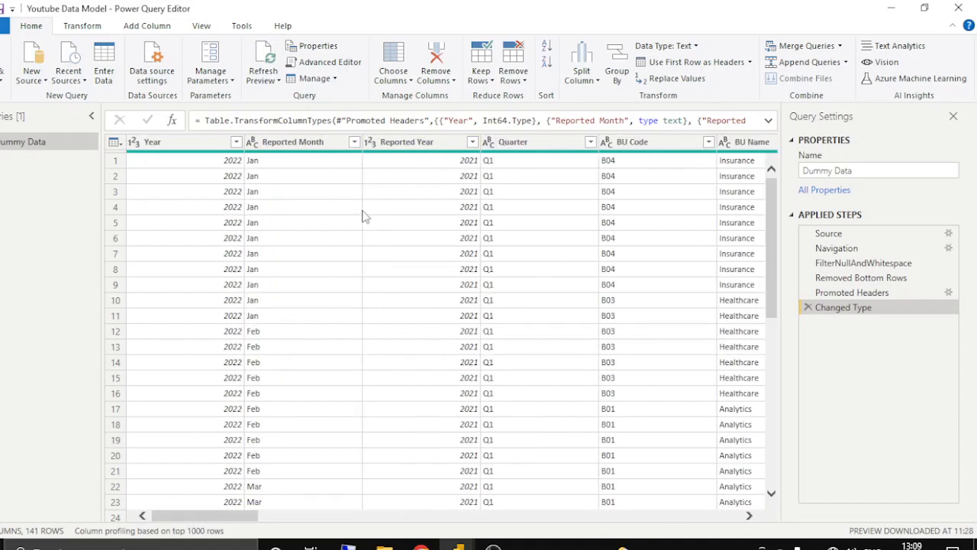
{"action": "scroll", "coordinate": [524, 216], "scroll_direction": "right", "scroll_amount": 5}
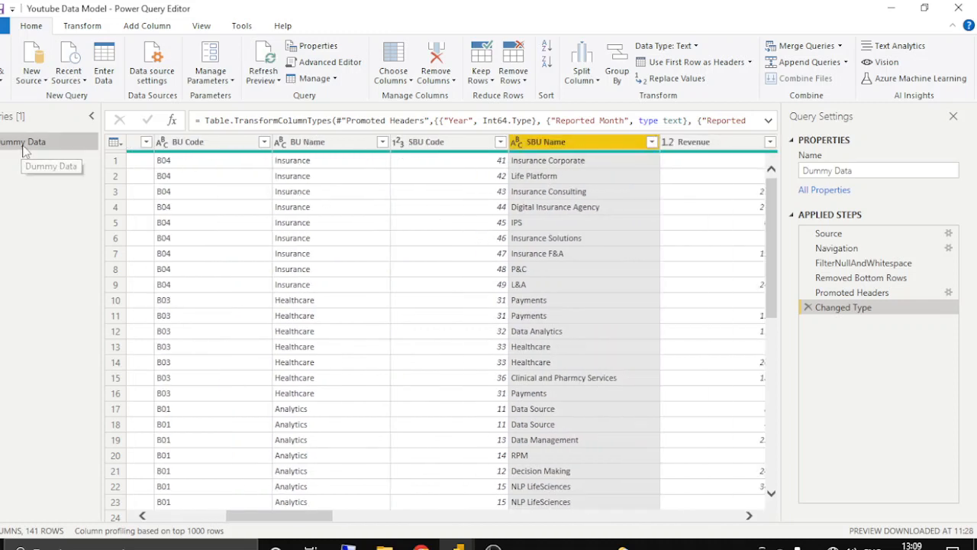
Duplicate the Dummy Data query and rename the copy as Dim BU
{"action": "right_click", "coordinate": [23, 149]}
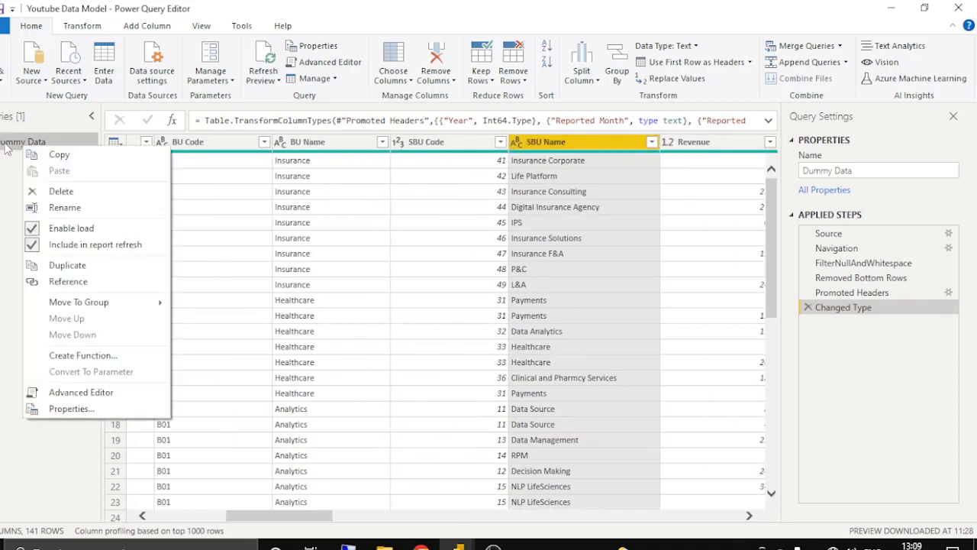
{"action": "left_click", "coordinate": [63, 265]}
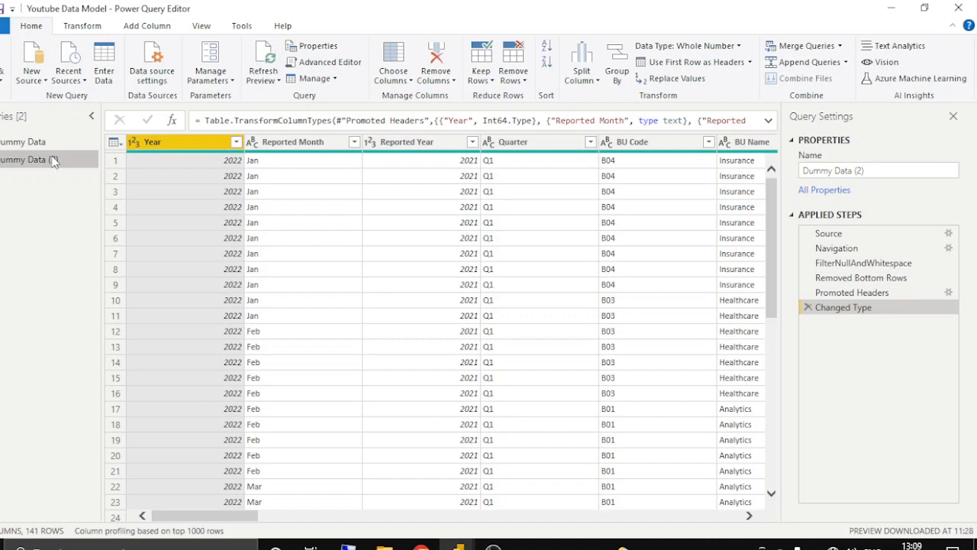
{"action": "scroll", "coordinate": [439, 200], "scroll_direction": "right", "scroll_amount": 3}
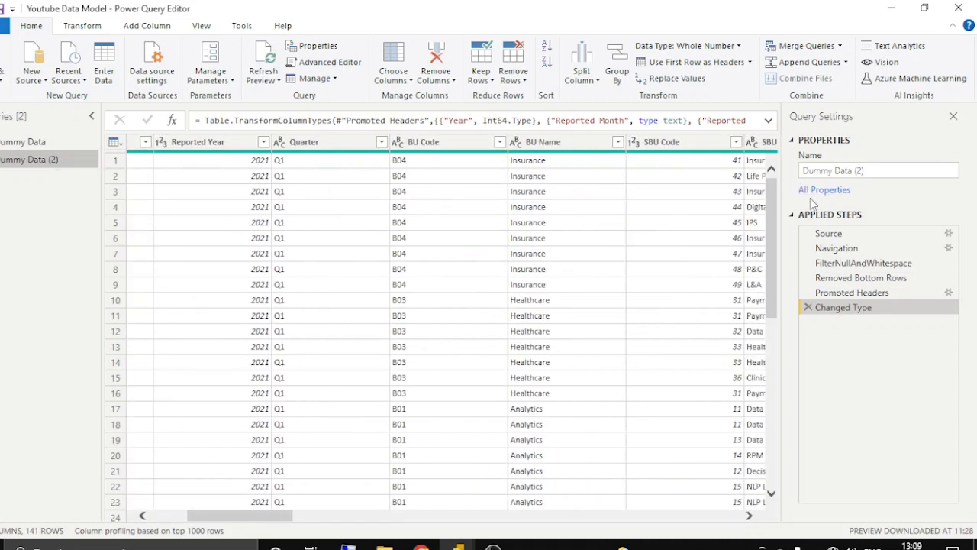
{"action": "left_click", "coordinate": [875, 171]}
{"action": "left_click_drag", "start_coordinate": [876, 170], "coordinate": [797, 171]}
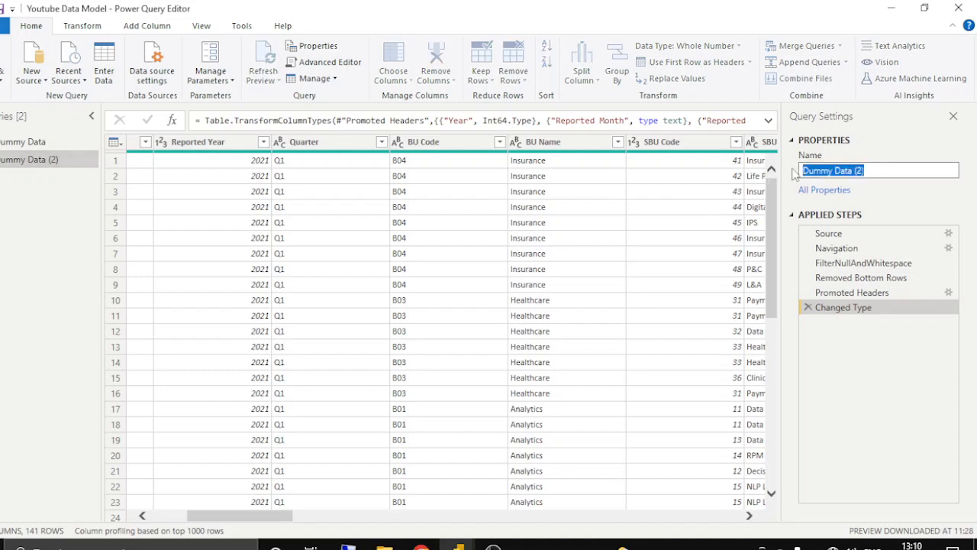
{"action": "type", "text": "Dim BU"}
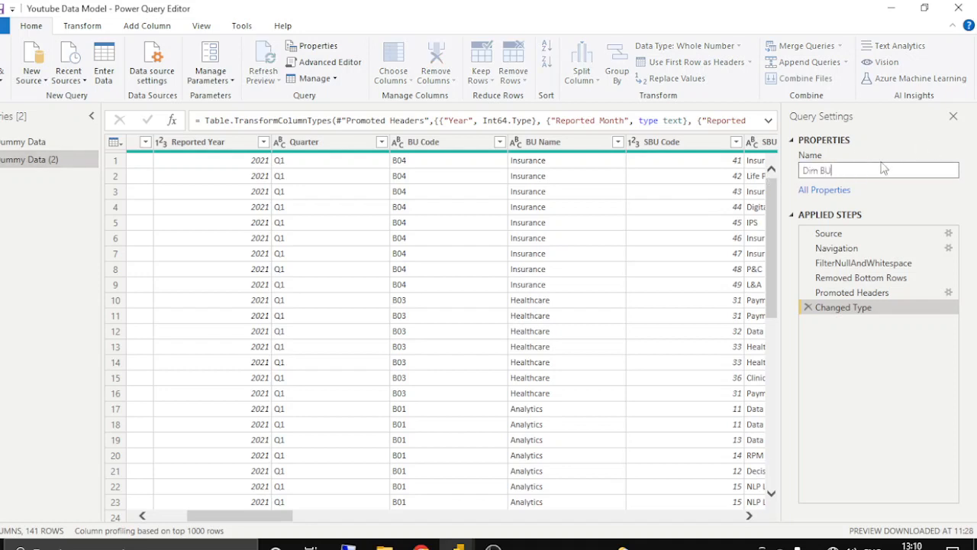
{"action": "key", "text": "Return"}
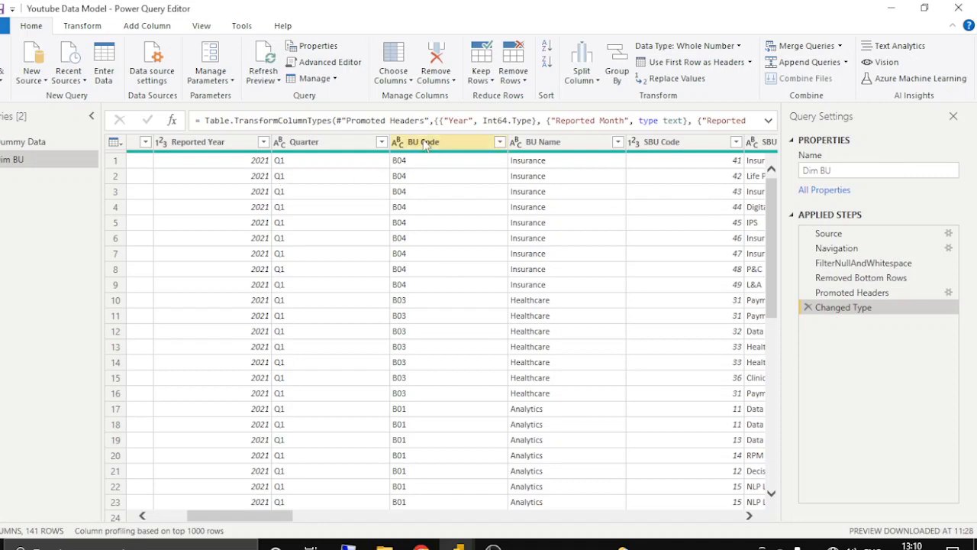
{"action": "left_click", "coordinate": [458, 145]}
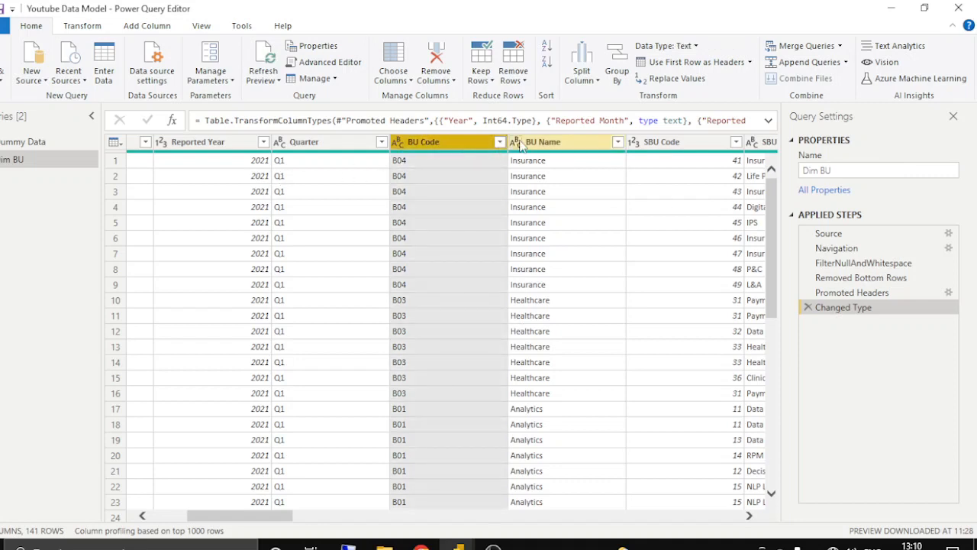
{"action": "left_click", "coordinate": [517, 142], "text": "ctrl"}
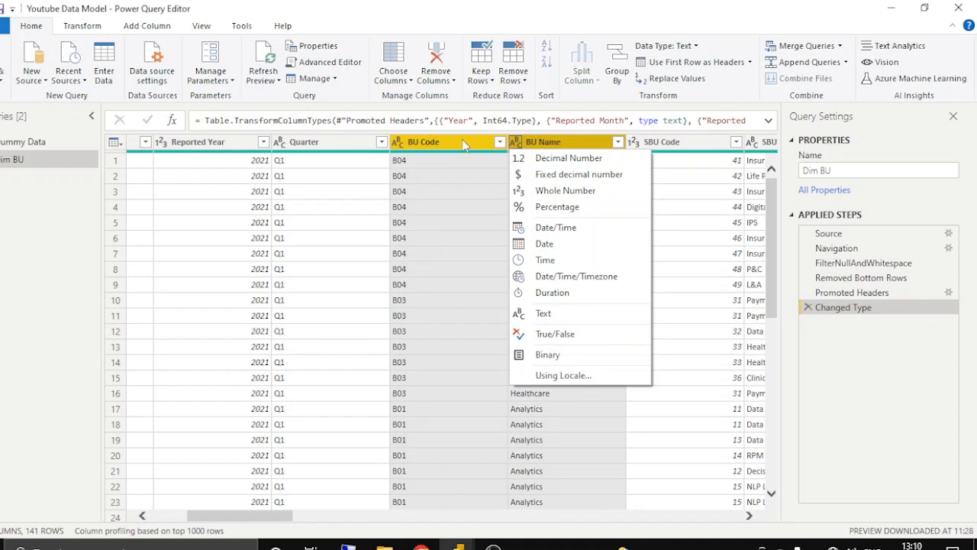
{"action": "left_click", "coordinate": [547, 144]}
{"action": "left_click", "coordinate": [480, 146], "text": "ctrl"}
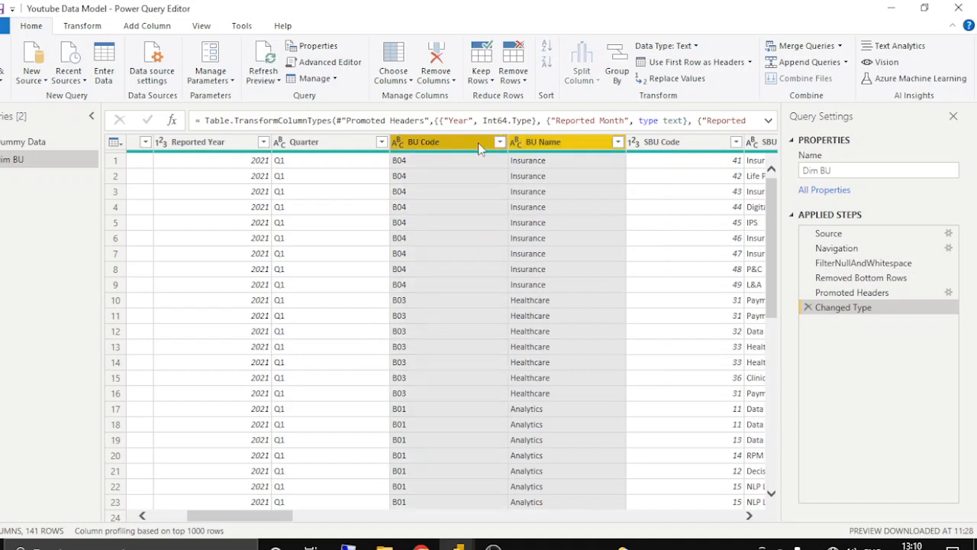
{"action": "left_click", "coordinate": [480, 145]}
{"action": "right_click", "coordinate": [479, 148]}
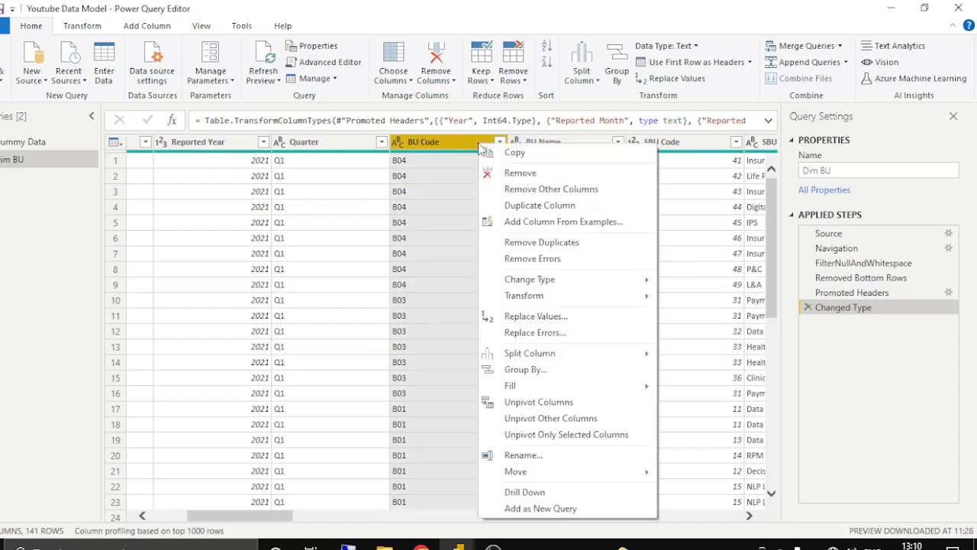
{"action": "left_click", "coordinate": [527, 194]}
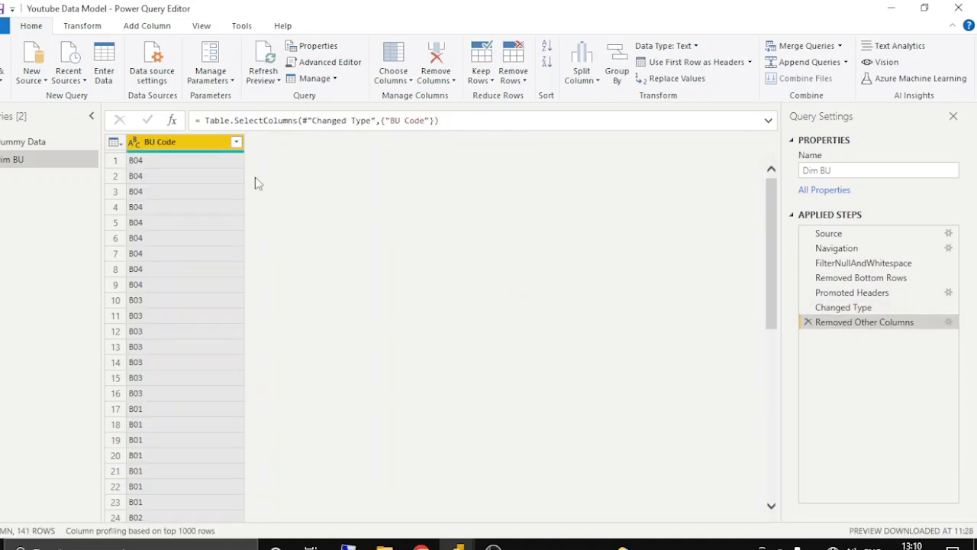
{"action": "left_click", "coordinate": [808, 322]}
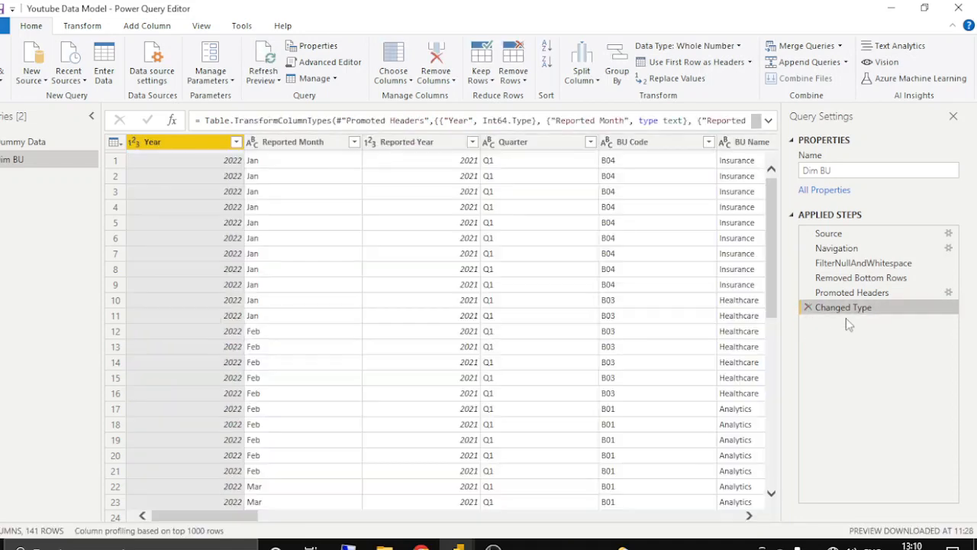
Remove all columns from the Dim BU query except BU Code and BU Name
{"action": "left_click", "coordinate": [611, 142]}
{"action": "left_click", "coordinate": [735, 145], "text": "ctrl"}
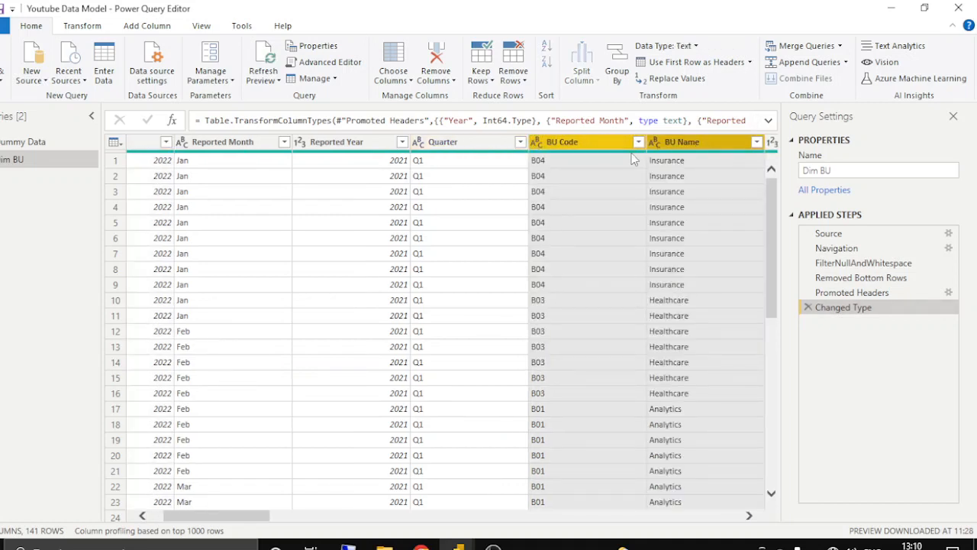
{"action": "right_click", "coordinate": [577, 145]}
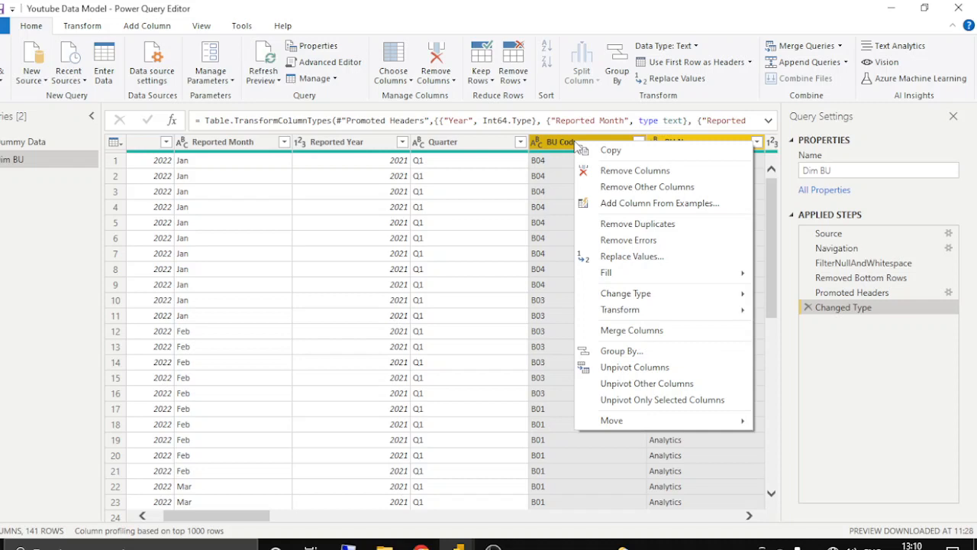
{"action": "left_click", "coordinate": [611, 189]}
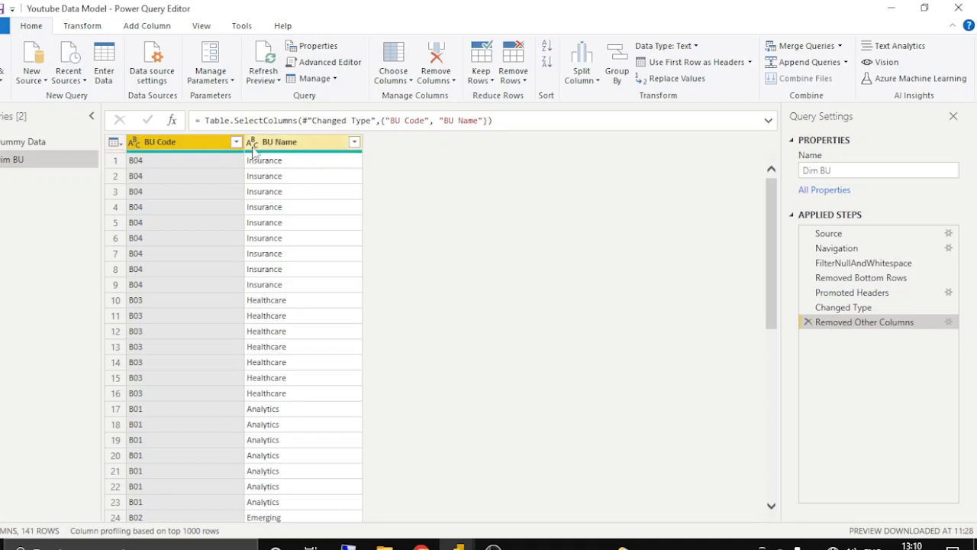
Remove the duplicate rows from the Dim BU query based on the BU Code column
{"action": "left_click", "coordinate": [303, 144]}
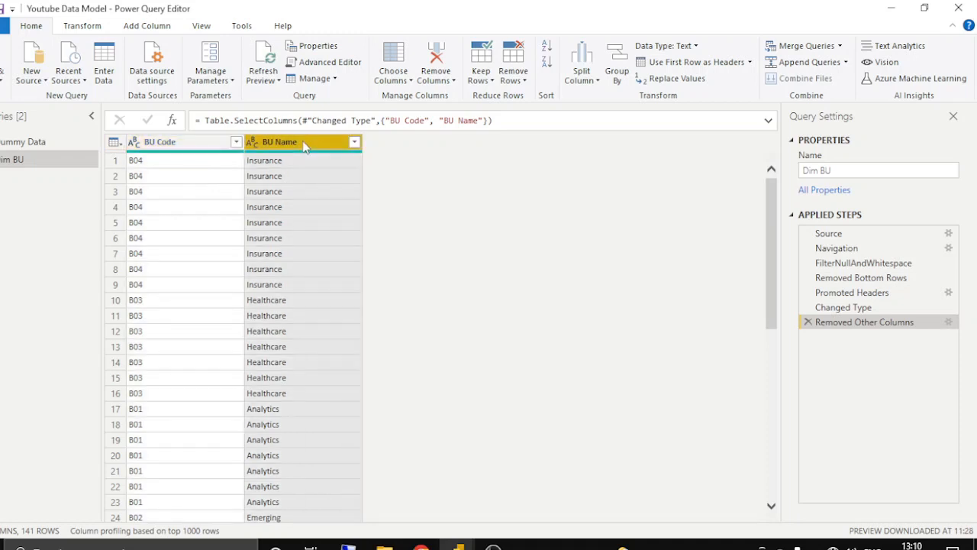
{"action": "left_click", "coordinate": [192, 147]}
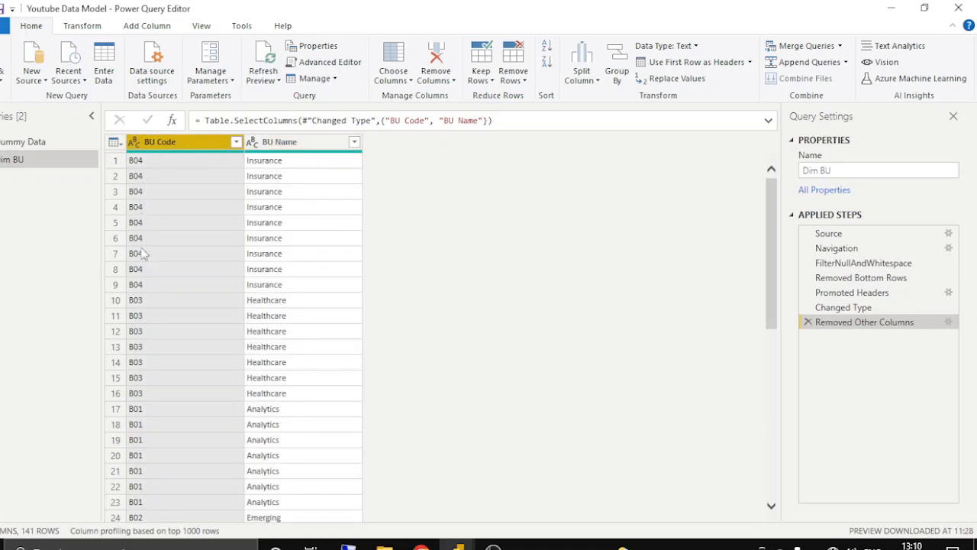
{"action": "right_click", "coordinate": [157, 147]}
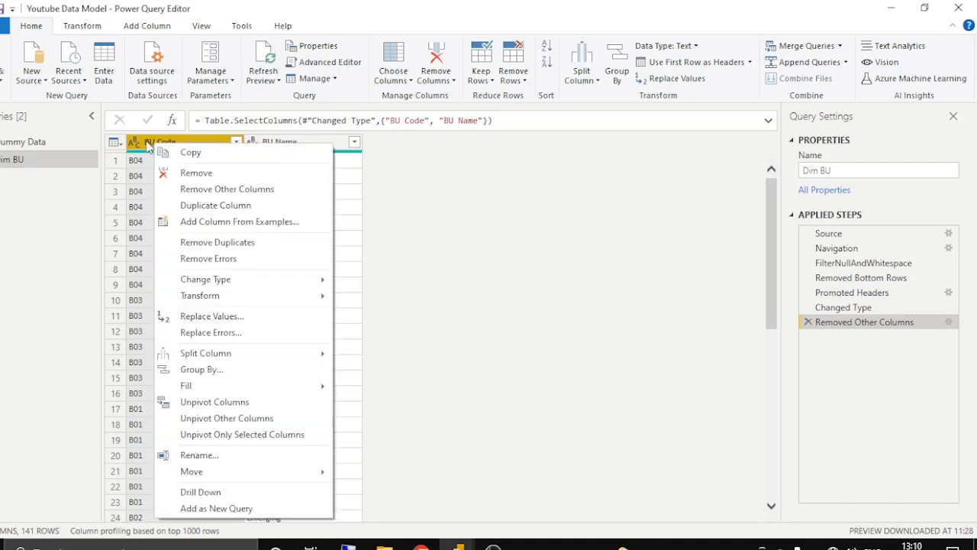
{"action": "left_click", "coordinate": [149, 147]}
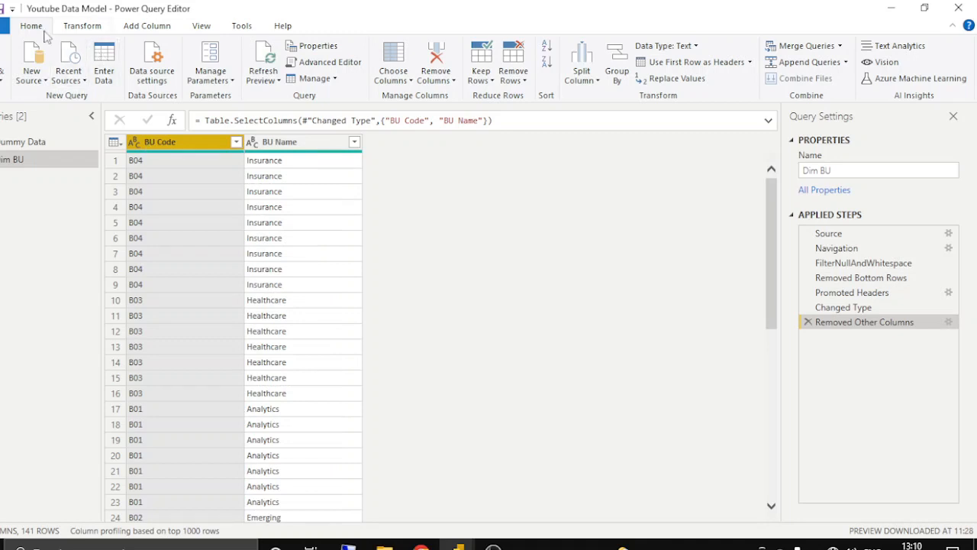
{"action": "right_click", "coordinate": [162, 146]}
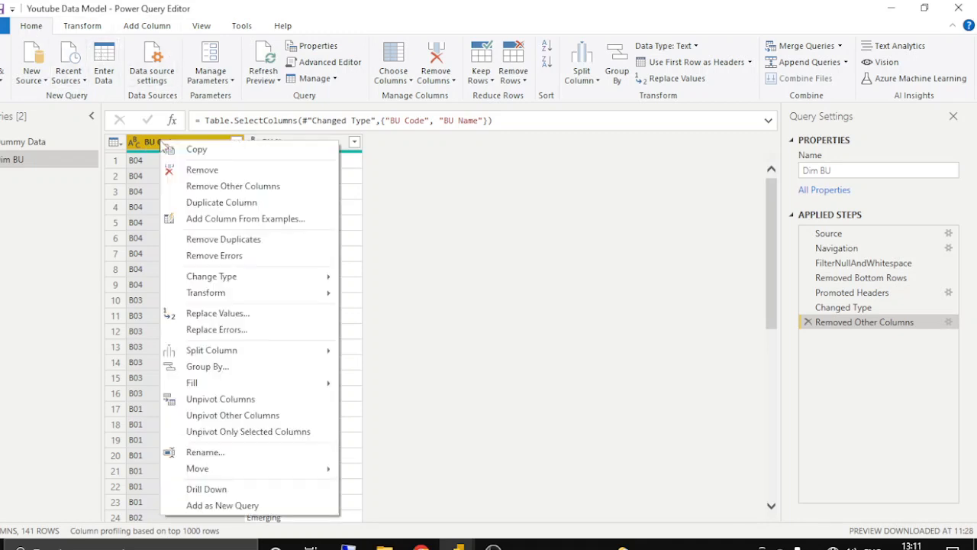
{"action": "left_click", "coordinate": [219, 240]}
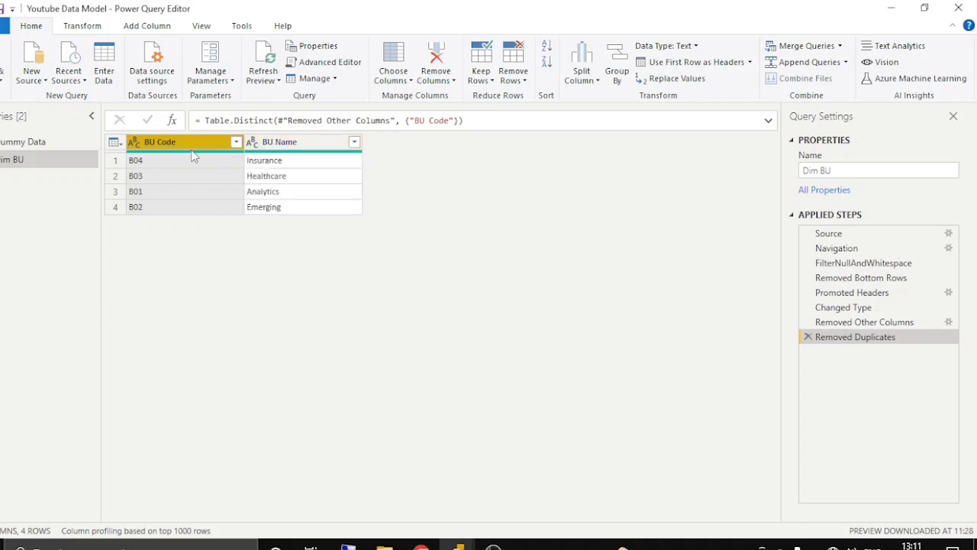
Add an index column starting from 1 to the Dim BU query and rename it BU SK
{"action": "left_click", "coordinate": [284, 147]}
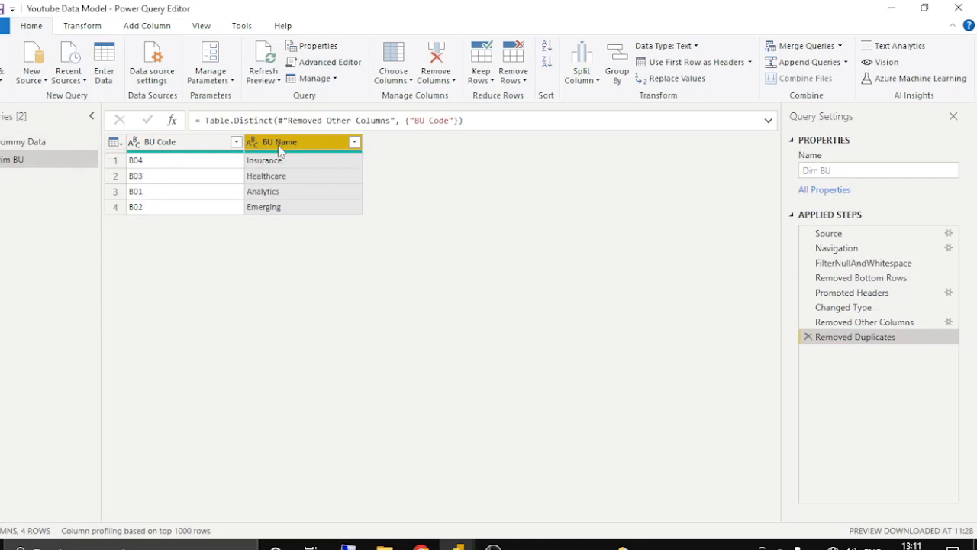
{"action": "left_click", "coordinate": [147, 25]}
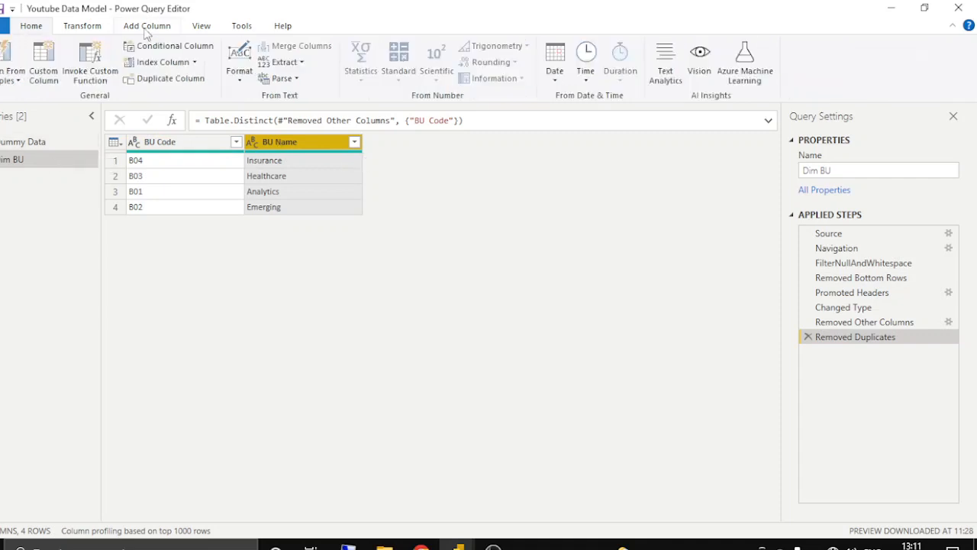
{"action": "left_click", "coordinate": [196, 62]}
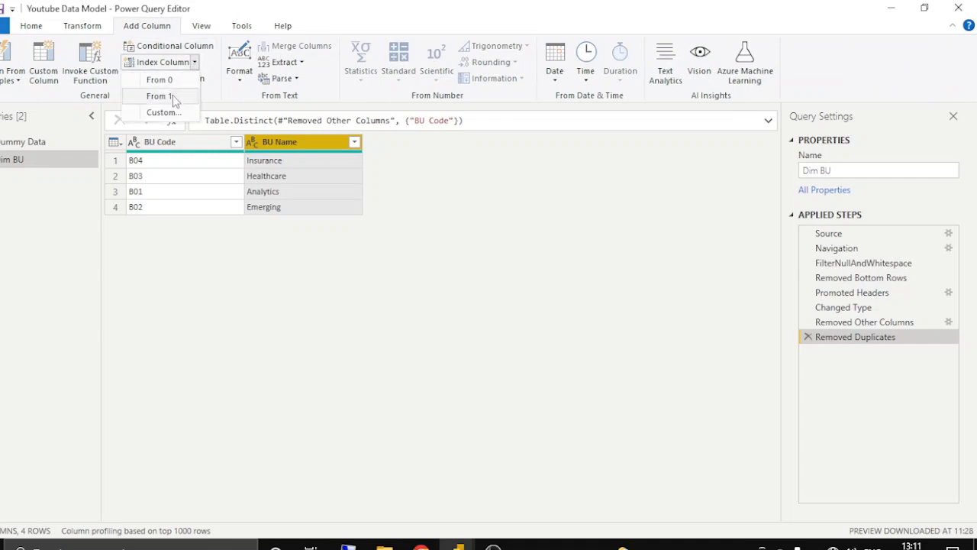
{"action": "left_click", "coordinate": [172, 95]}
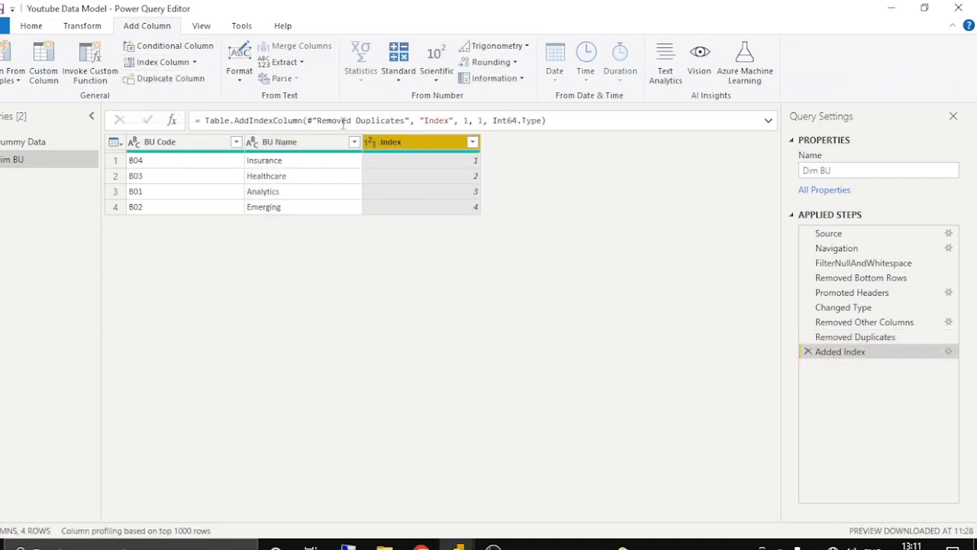
{"action": "double_click", "coordinate": [416, 142]}
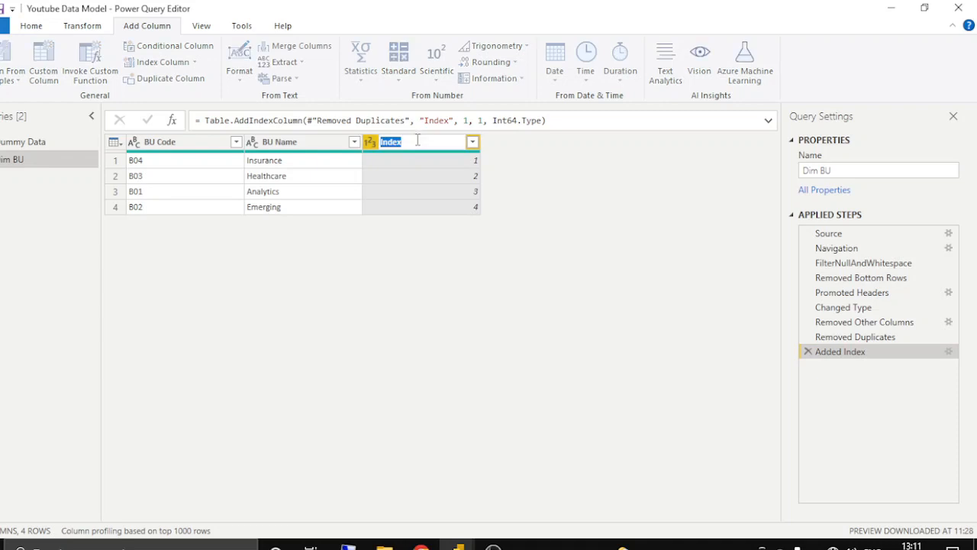
{"action": "type", "text": "BU SK"}
{"action": "key", "text": "Return"}
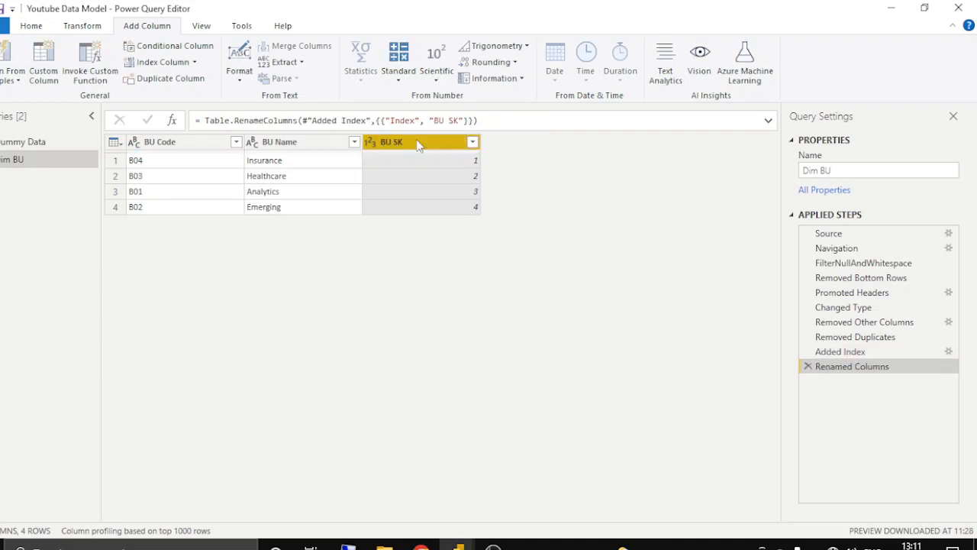
Move the BU SK column in front of BU Code so it is the first column of Dim BU
{"action": "right_click", "coordinate": [415, 144]}
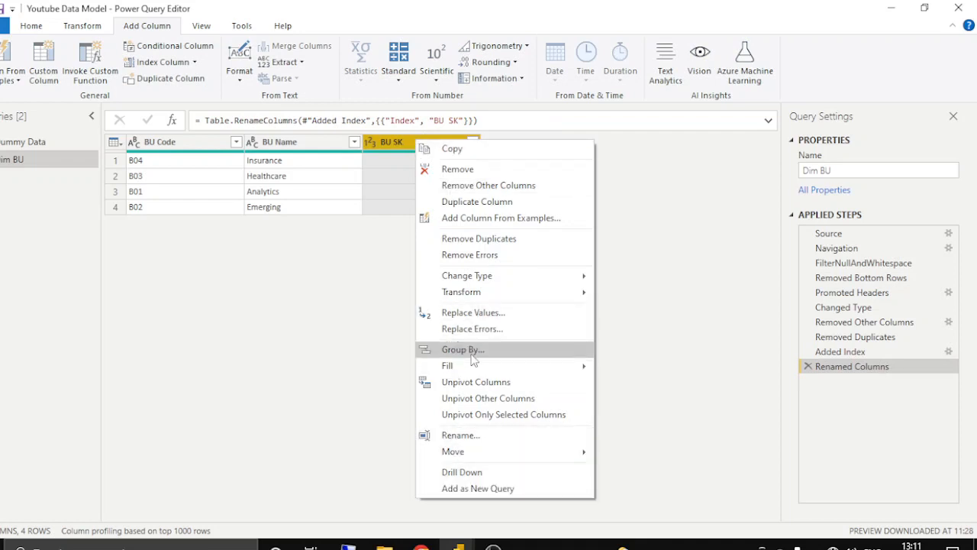
{"action": "left_click", "coordinate": [426, 148]}
{"action": "left_click_drag", "start_coordinate": [406, 142], "coordinate": [179, 149]}
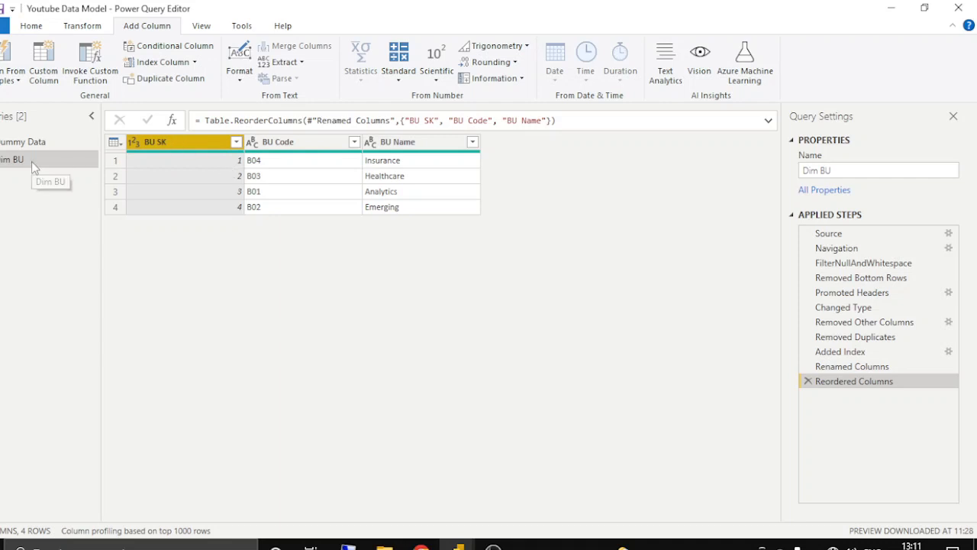
{"action": "left_click", "coordinate": [29, 141]}
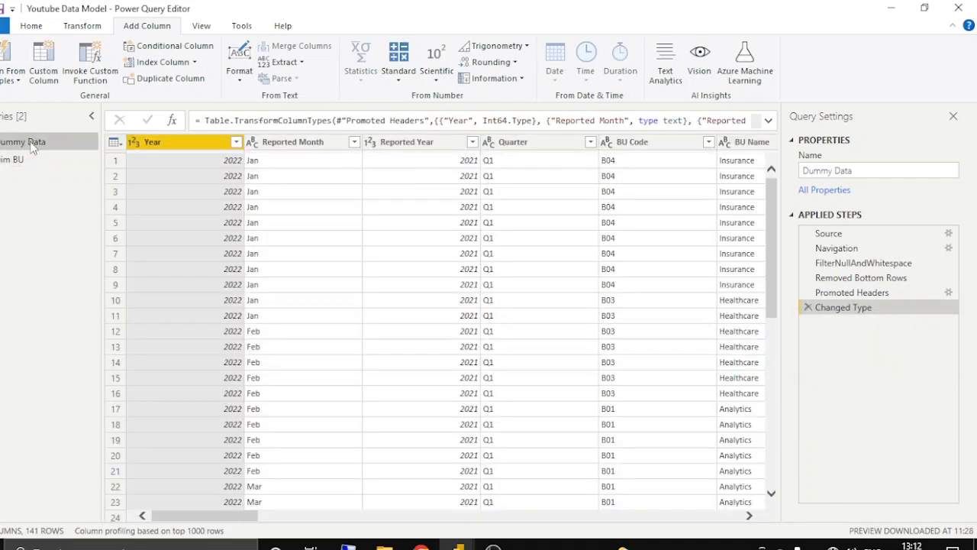
{"action": "scroll", "coordinate": [519, 239], "scroll_direction": "right", "scroll_amount": 10}
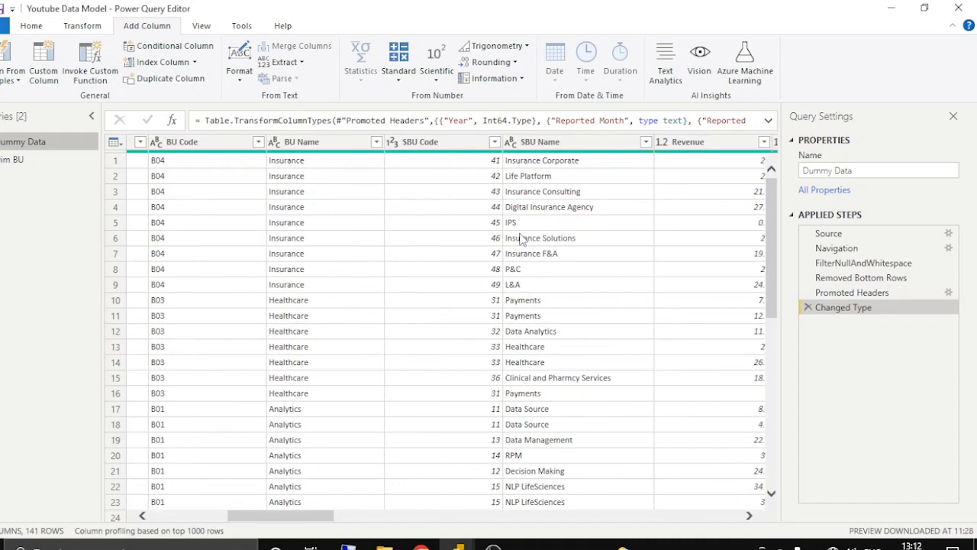
{"action": "left_click", "coordinate": [288, 145]}
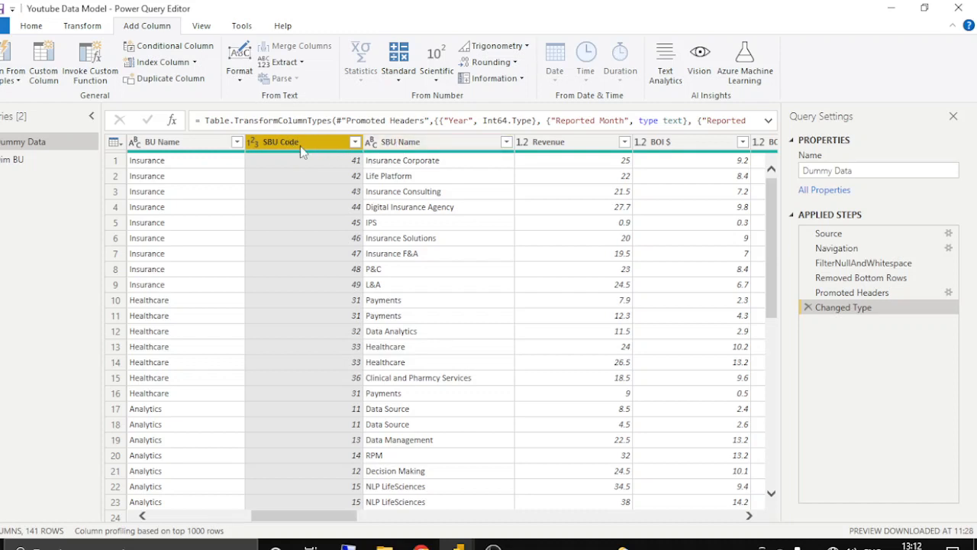
{"action": "left_click", "coordinate": [390, 143], "text": "ctrl"}
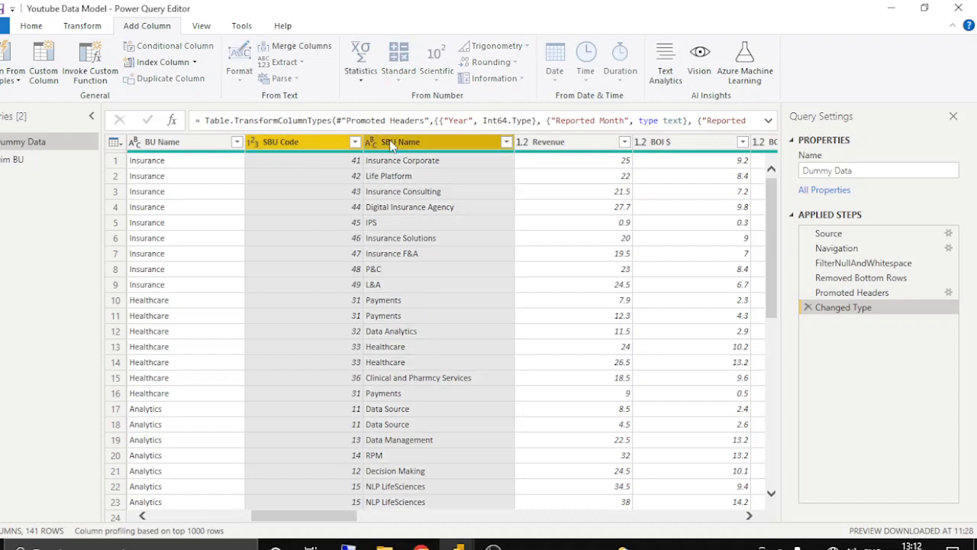
{"action": "right_click", "coordinate": [393, 146]}
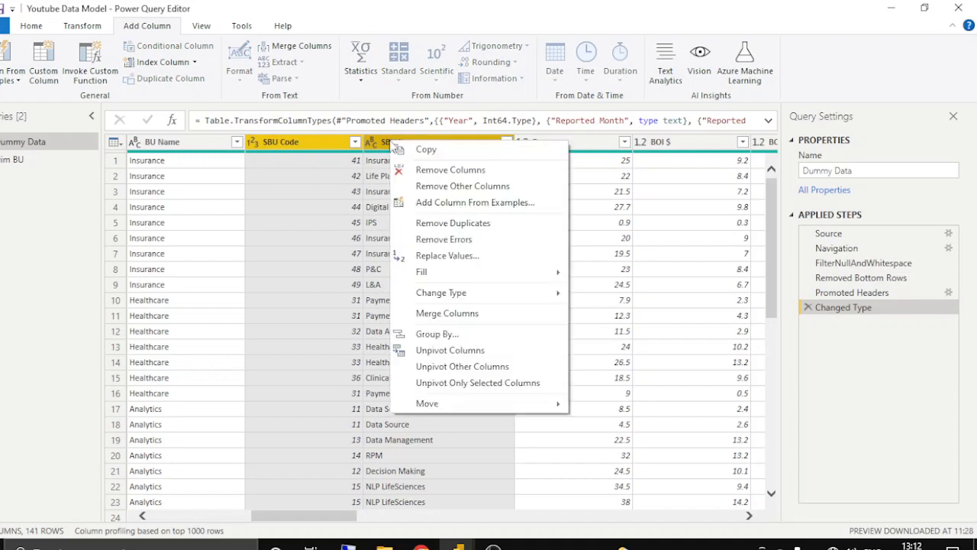
{"action": "left_click", "coordinate": [444, 187]}
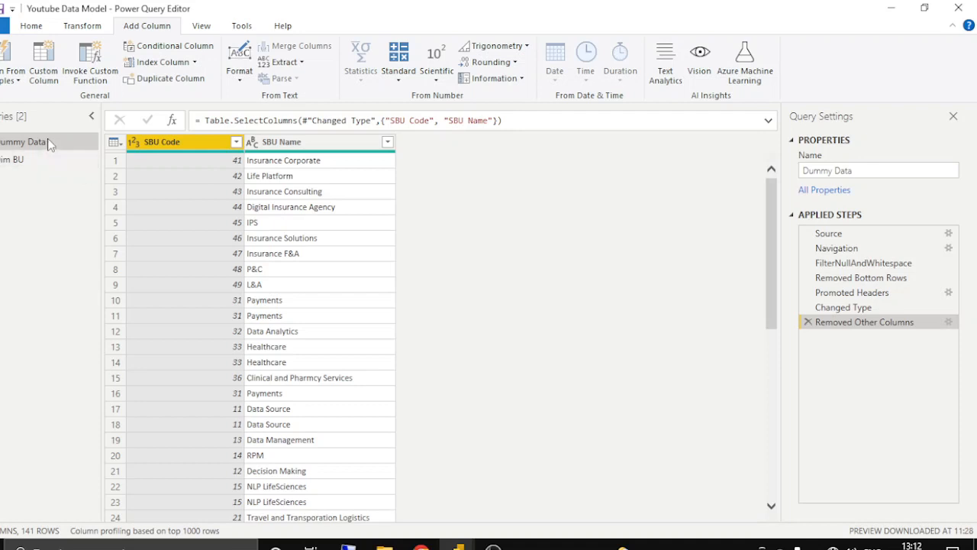
{"action": "left_click", "coordinate": [808, 321]}
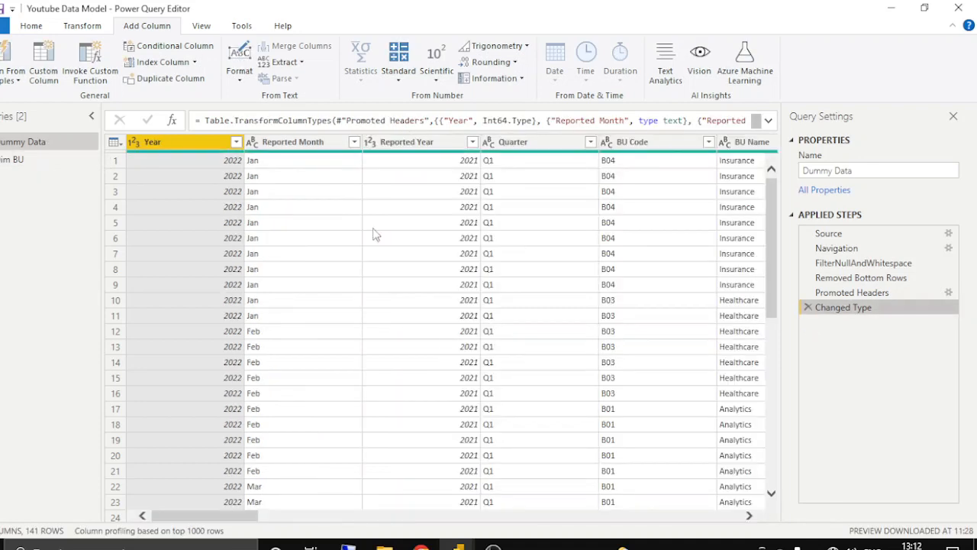
Duplicate the Dummy Data query and rename the copy as DIm SBU
{"action": "right_click", "coordinate": [48, 144]}
{"action": "left_click", "coordinate": [81, 261]}
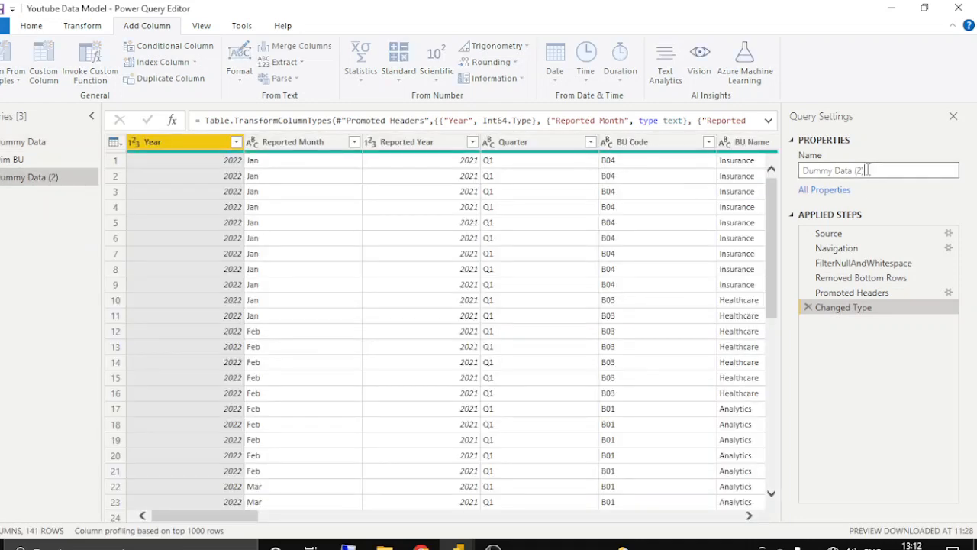
{"action": "left_click_drag", "start_coordinate": [872, 171], "coordinate": [794, 174]}
{"action": "type", "text": "Dim SBU"}
{"action": "key", "text": "Return"}
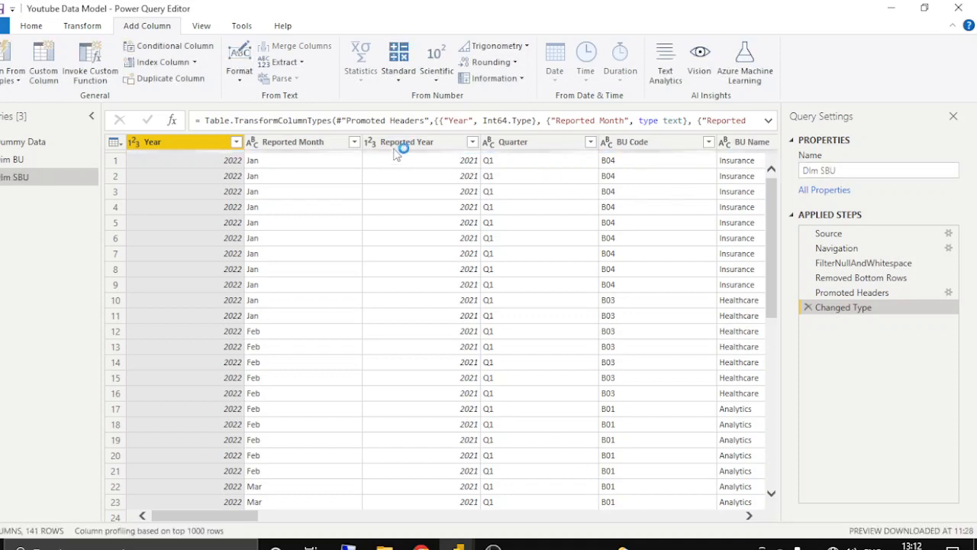
Keep only the SBU Code and SBU Name columns in the DIm SBU query and remove duplicate rows based on SBU Code
{"action": "scroll", "coordinate": [483, 169], "scroll_direction": "right", "scroll_amount": 3}
{"action": "scroll", "coordinate": [482, 170], "scroll_direction": "right", "scroll_amount": 3}
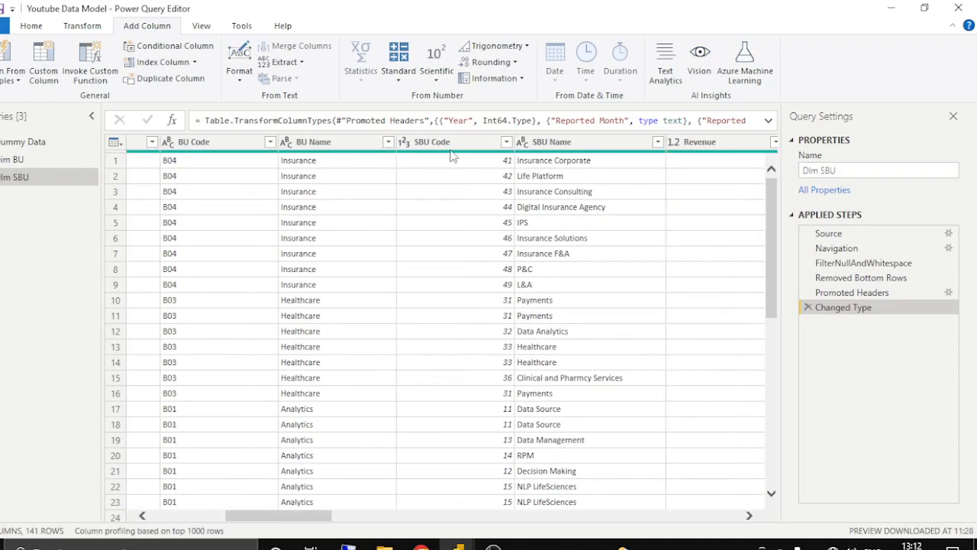
{"action": "left_click", "coordinate": [452, 144]}
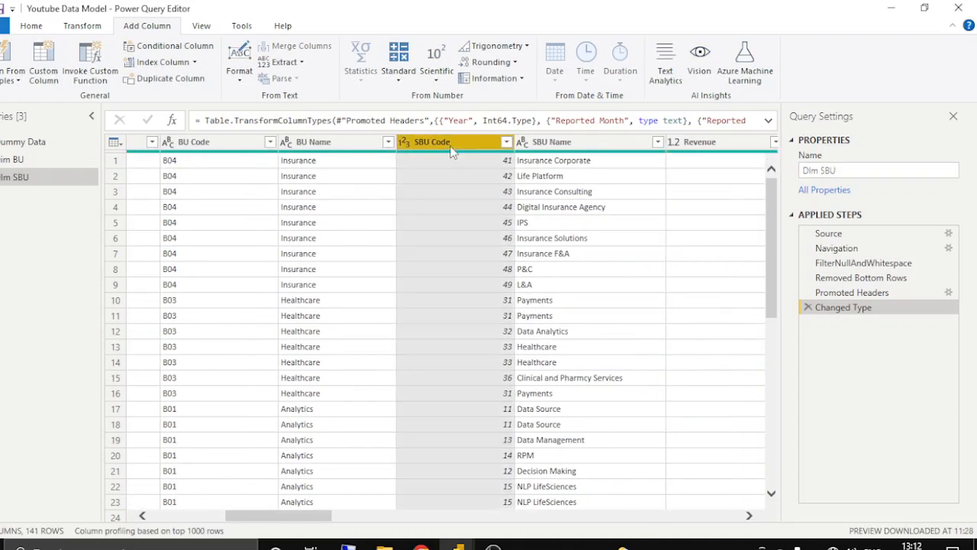
{"action": "left_click", "coordinate": [547, 145], "text": "ctrl"}
{"action": "right_click", "coordinate": [547, 145]}
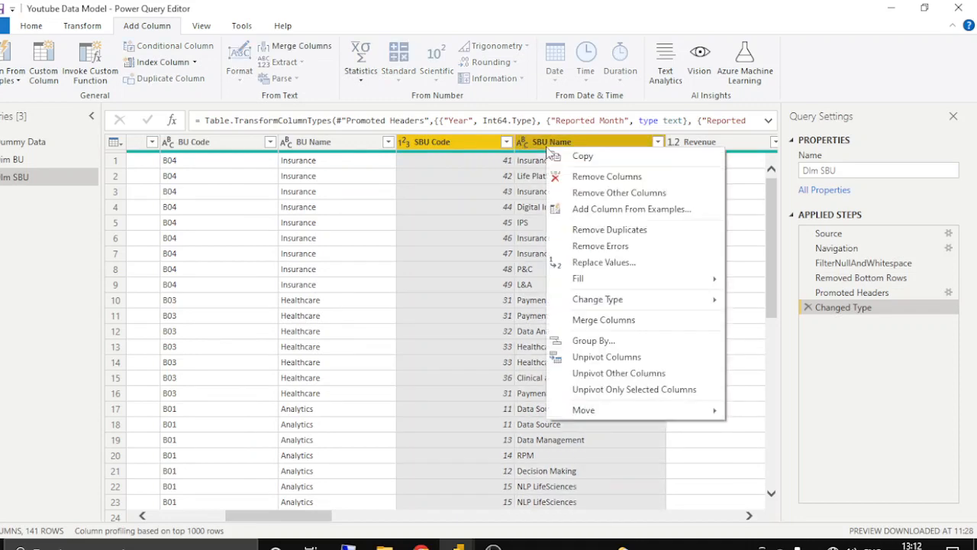
{"action": "left_click", "coordinate": [592, 197]}
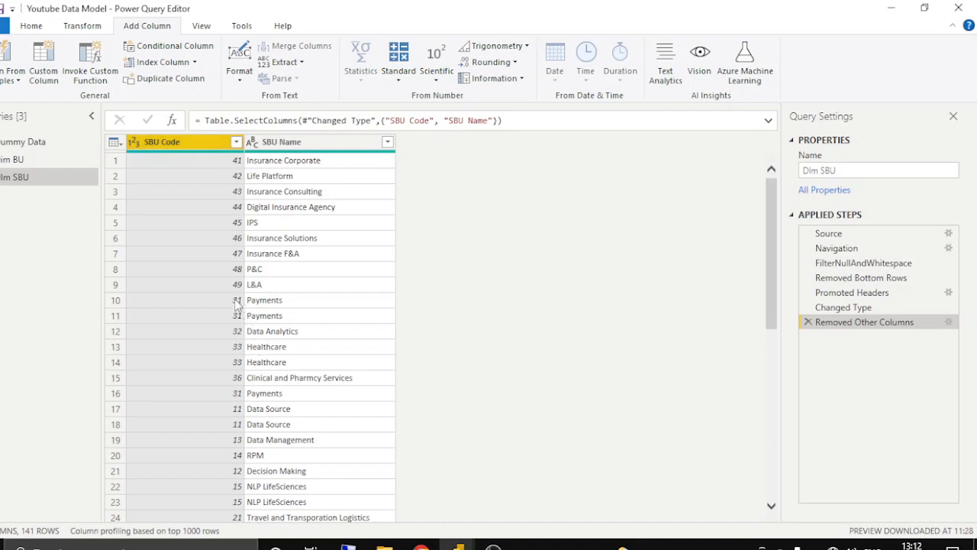
{"action": "right_click", "coordinate": [191, 144]}
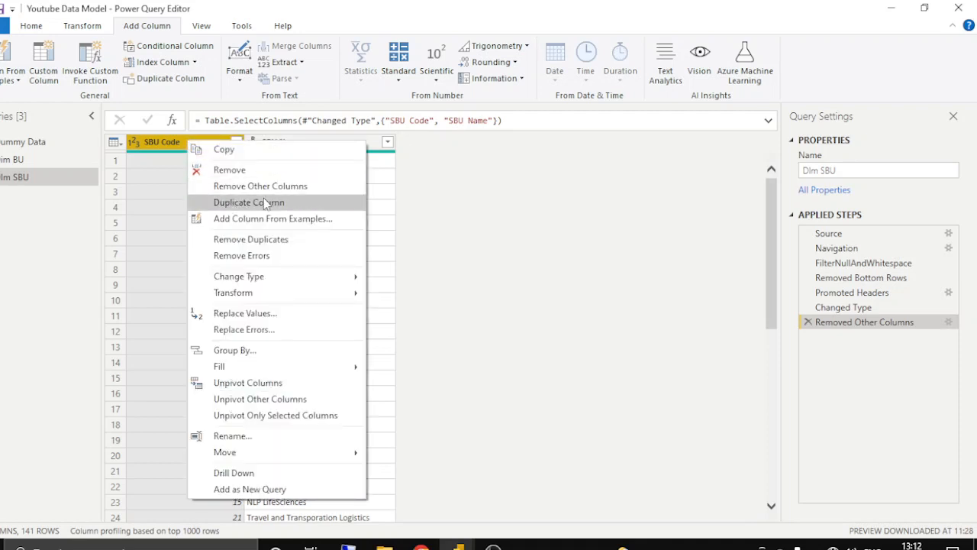
{"action": "left_click", "coordinate": [242, 240]}
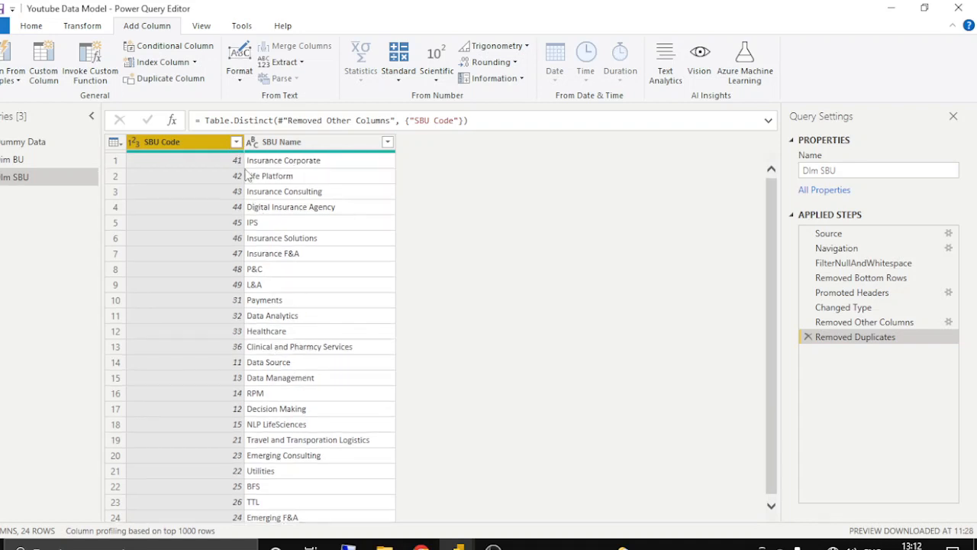
Add an index column starting from 1 to the DIm SBU query and rename it SBU SK
{"action": "left_click", "coordinate": [293, 146]}
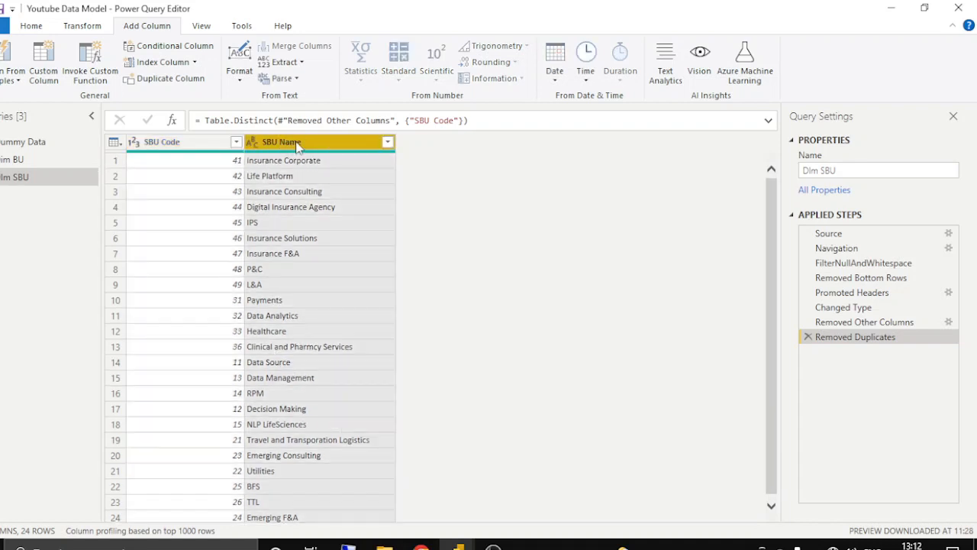
{"action": "left_click", "coordinate": [196, 62]}
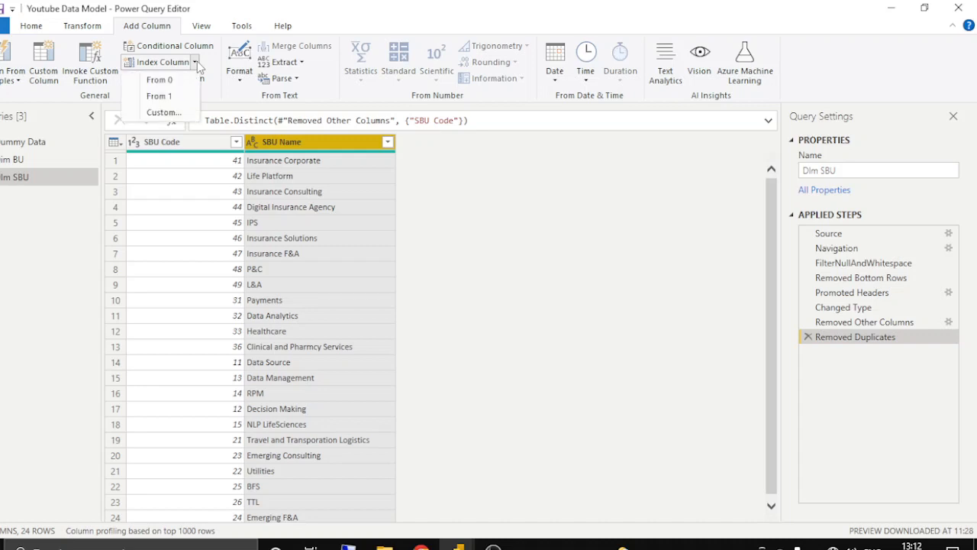
{"action": "left_click", "coordinate": [164, 94]}
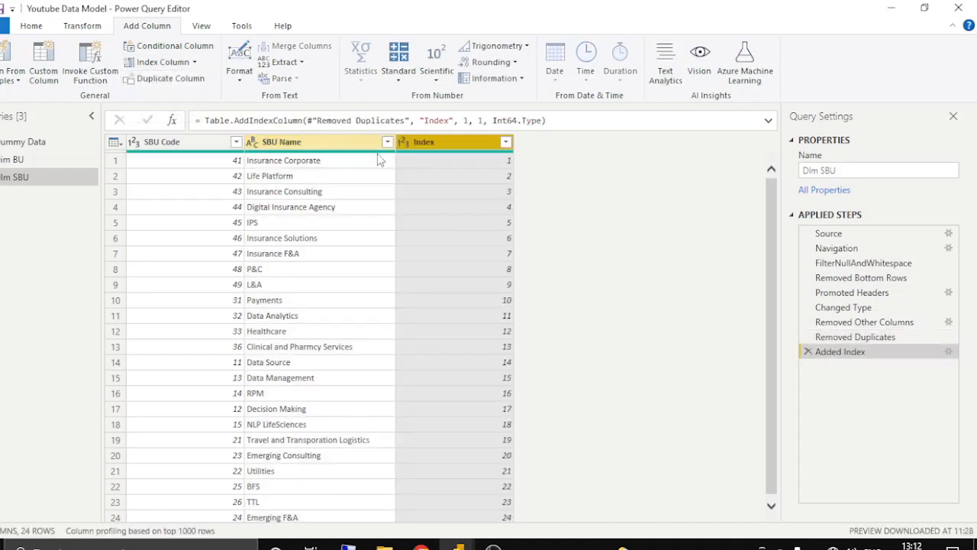
{"action": "double_click", "coordinate": [439, 147]}
{"action": "double_click", "coordinate": [442, 143]}
{"action": "type", "text": "S"}
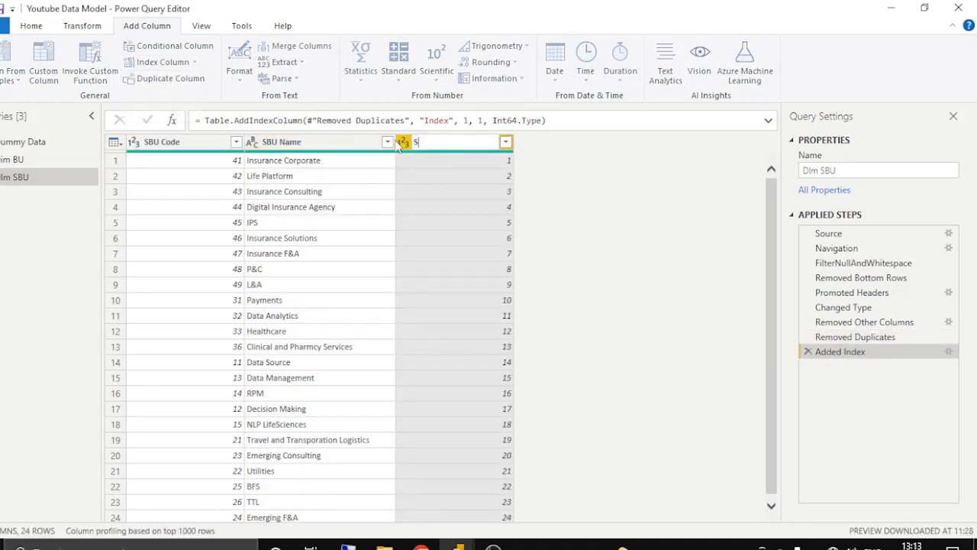
{"action": "type", "text": "BU SK"}
{"action": "key", "text": "Return"}
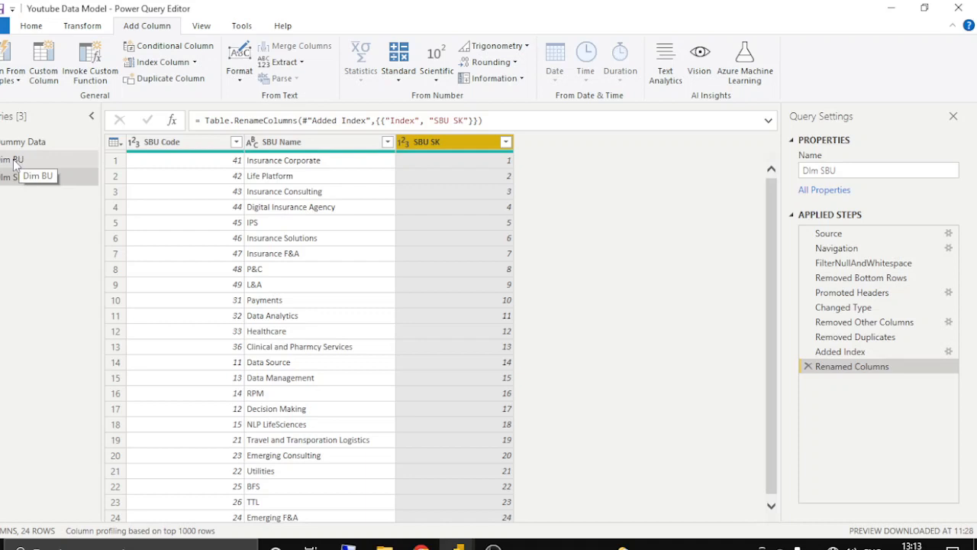
Rename the Dummy Data query as Fact
{"action": "left_click", "coordinate": [34, 145]}
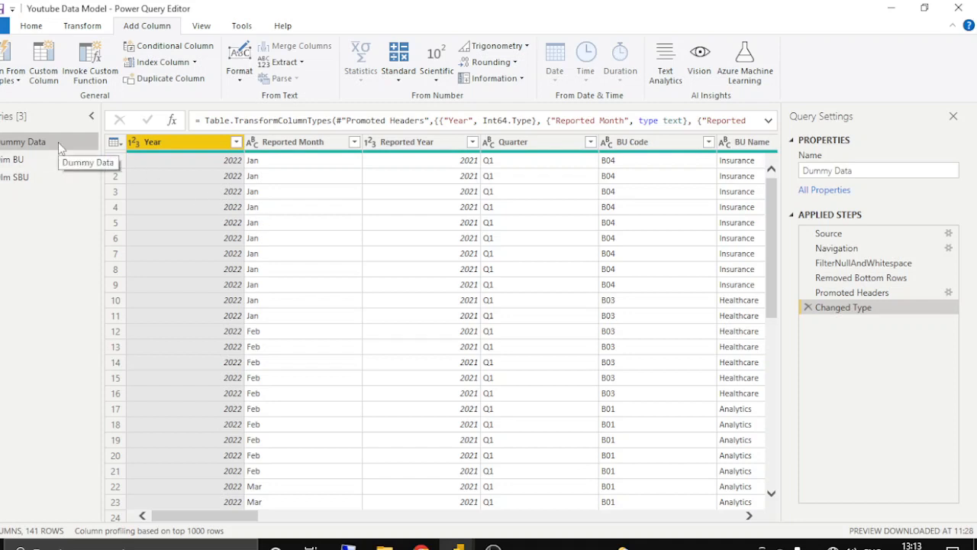
{"action": "left_click", "coordinate": [863, 171]}
{"action": "type", "text": "FAct"}
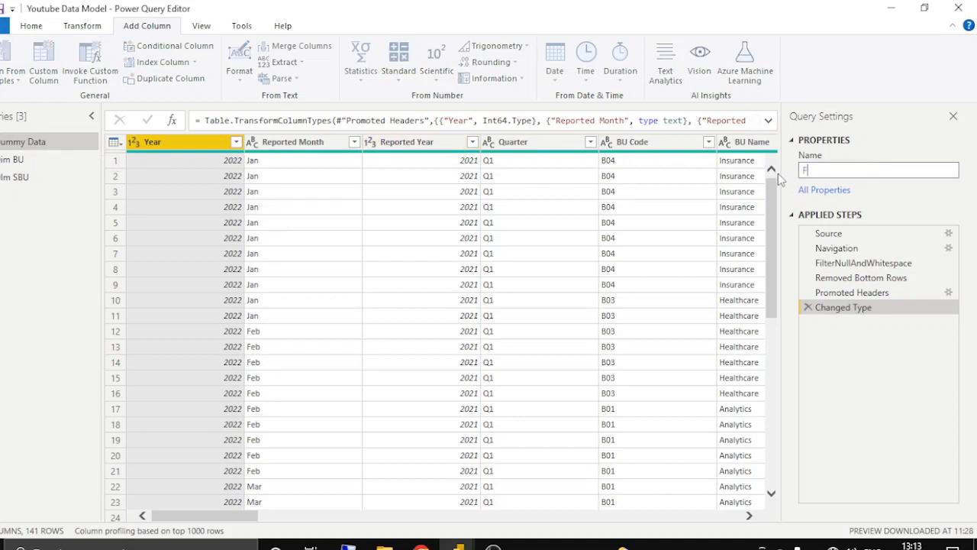
{"action": "left_click", "coordinate": [814, 172]}
{"action": "key", "text": "BackSpace"}
{"action": "type", "text": "act"}
{"action": "key", "text": "Return"}
Remove the BU Name and SBU Name columns from the Fact query
{"action": "scroll", "coordinate": [475, 239], "scroll_direction": "right", "scroll_amount": 5}
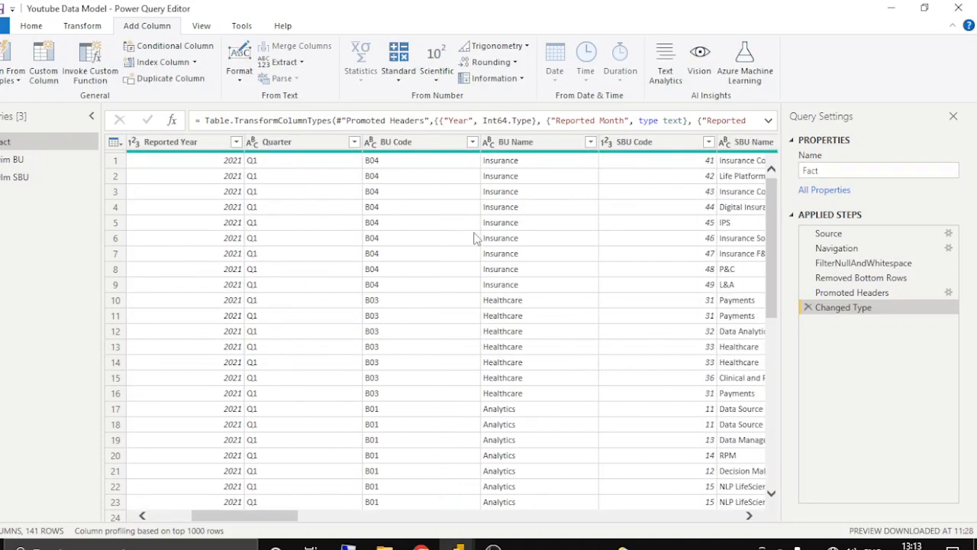
{"action": "left_click", "coordinate": [425, 140]}
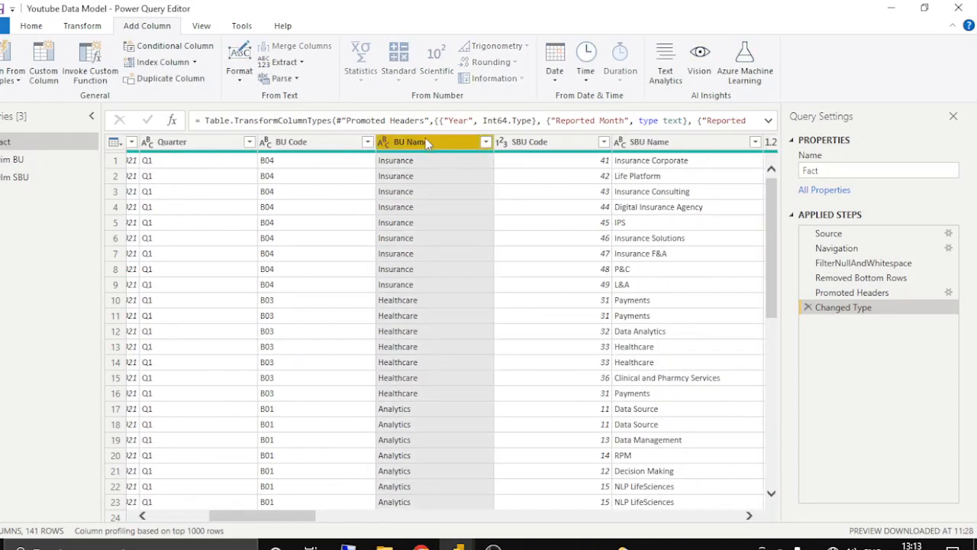
{"action": "left_click", "coordinate": [639, 144], "text": "ctrl"}
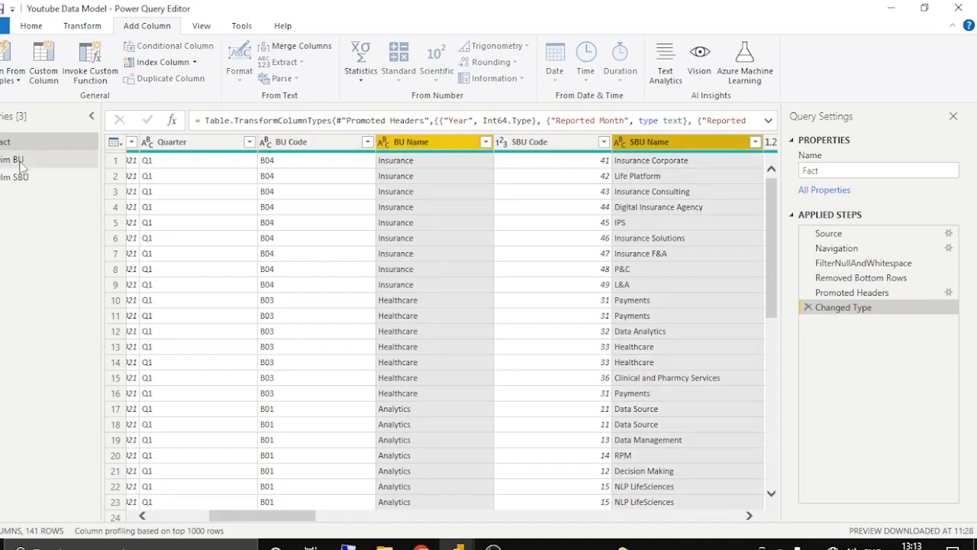
{"action": "right_click", "coordinate": [431, 147]}
{"action": "left_click", "coordinate": [463, 173]}
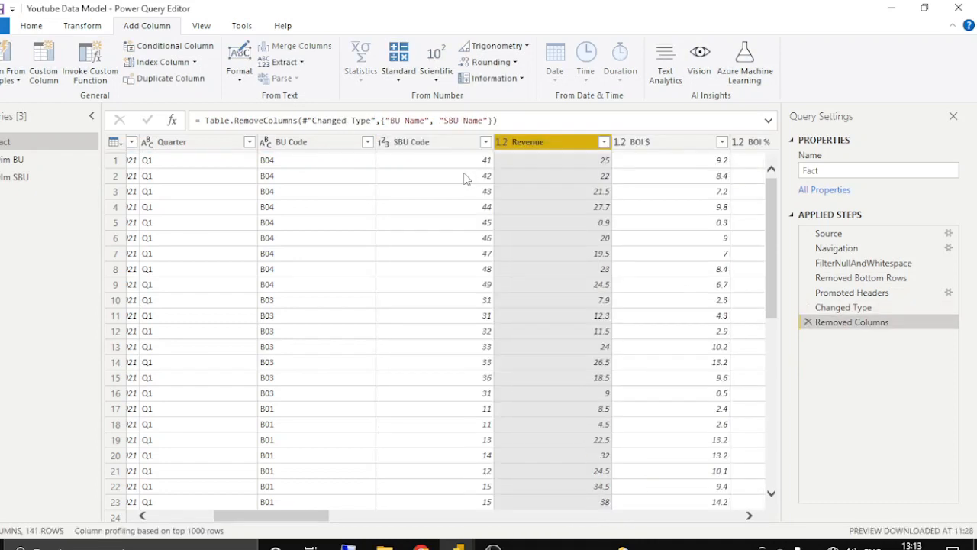
Compare the BU Code and SBU Code columns in Fact with the key columns in Dim BU and DIm SBU
{"action": "left_click", "coordinate": [308, 149]}
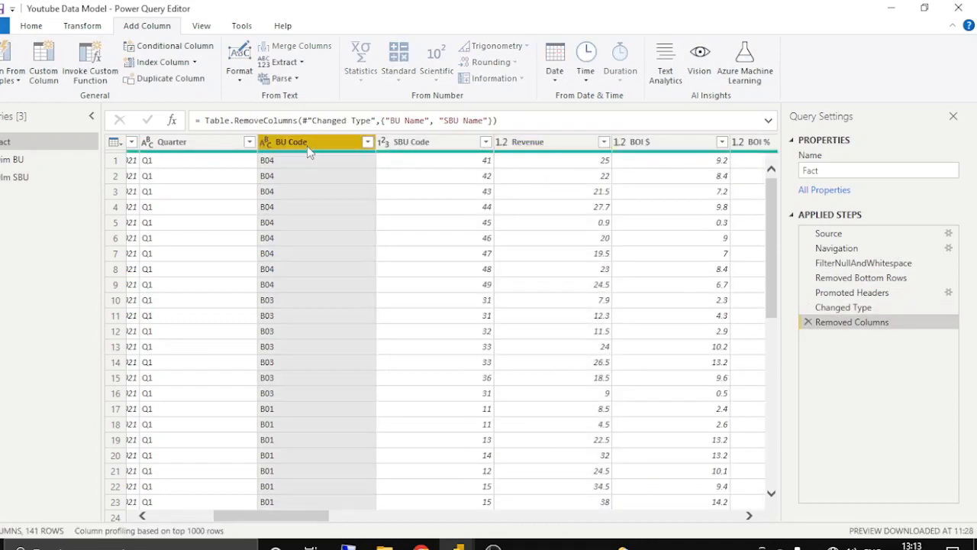
{"action": "left_click", "coordinate": [416, 145]}
{"action": "left_click", "coordinate": [21, 162]}
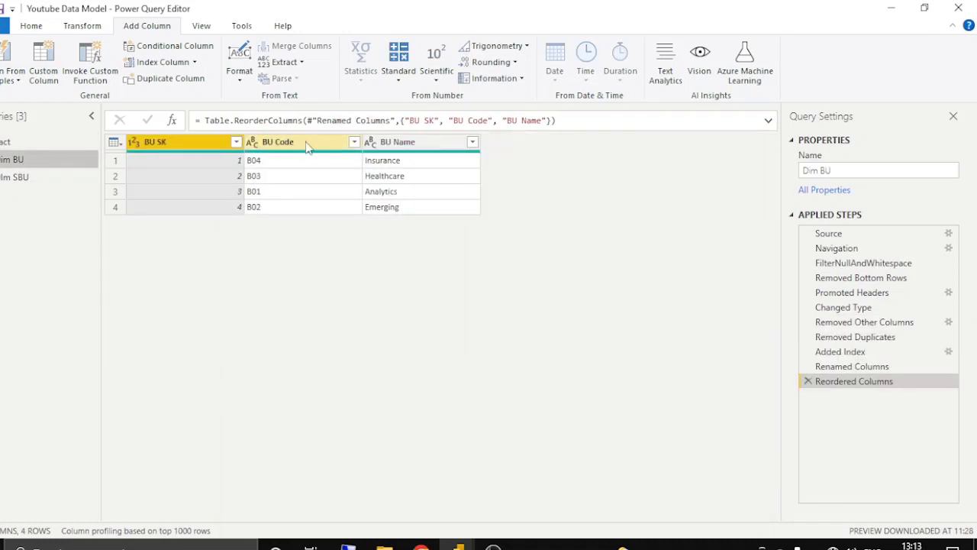
{"action": "left_click", "coordinate": [23, 177]}
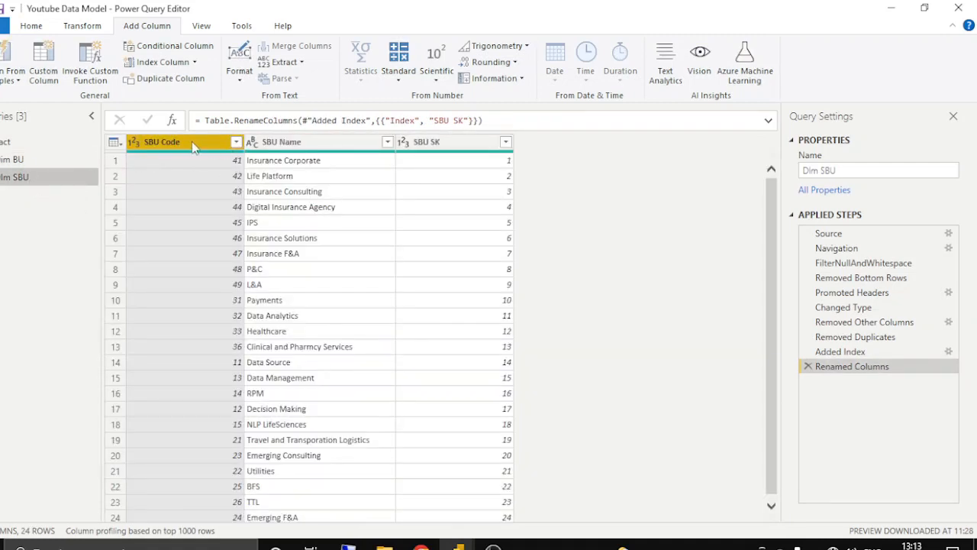
{"action": "left_click", "coordinate": [34, 146]}
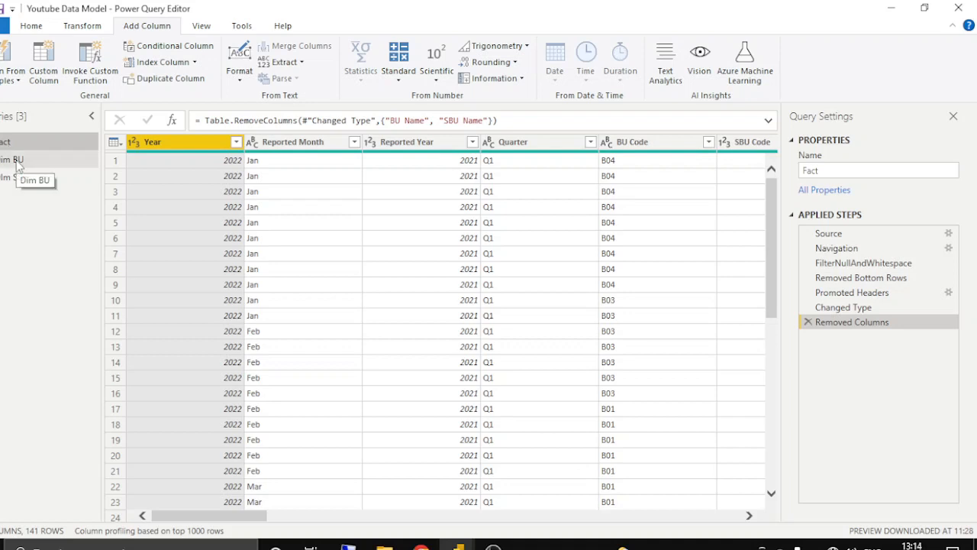
{"action": "scroll", "coordinate": [573, 209], "scroll_direction": "right", "scroll_amount": 2}
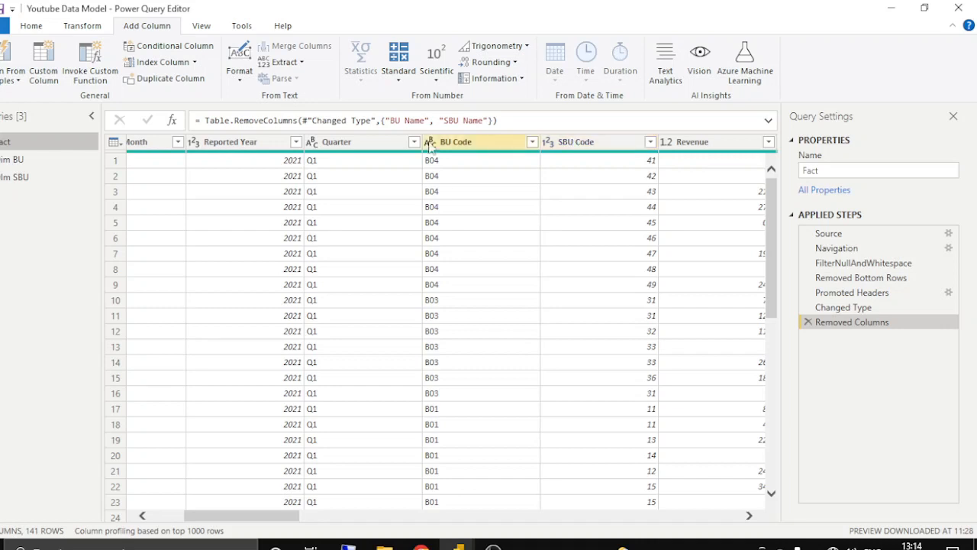
{"action": "left_click", "coordinate": [15, 159]}
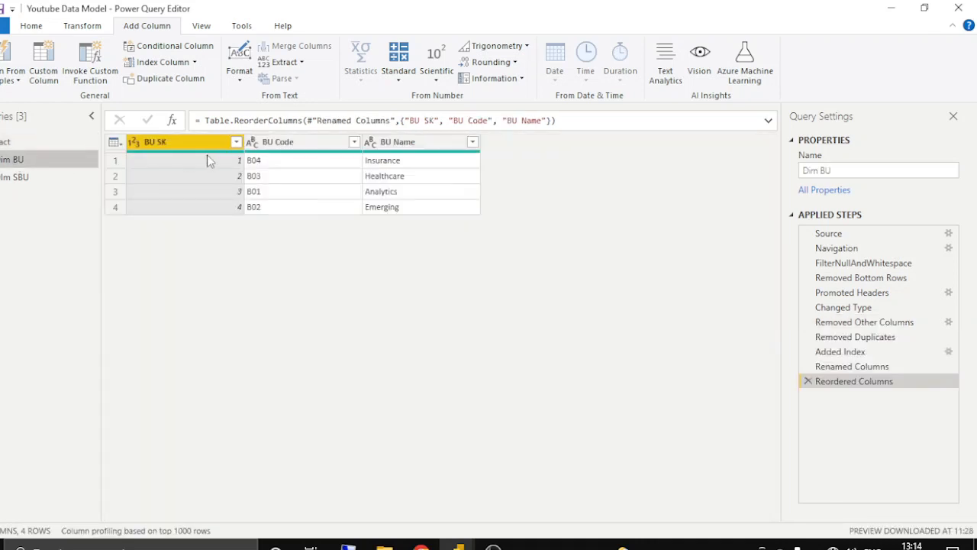
Merge the Dim BU query into Fact, matching both on BU Code with a Left Outer join
{"action": "left_click", "coordinate": [23, 143]}
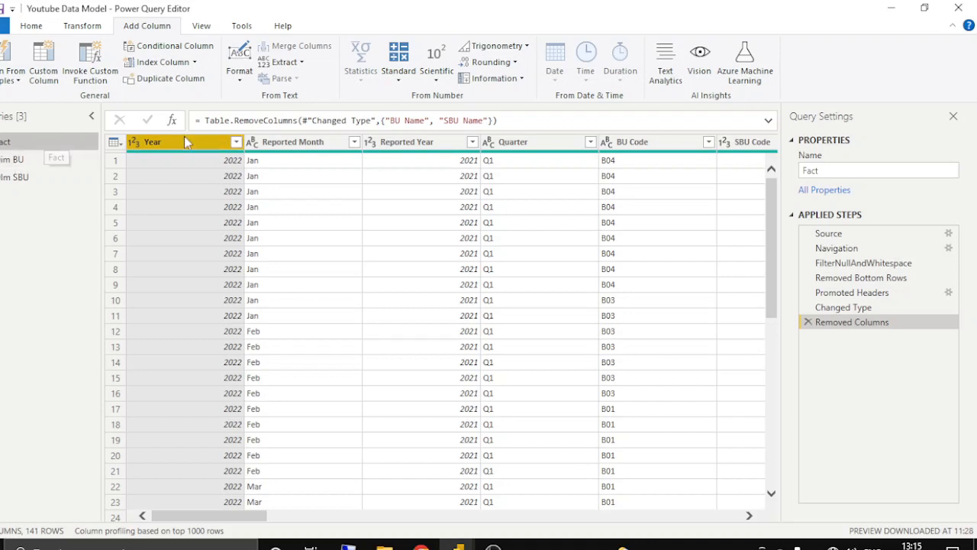
{"action": "scroll", "coordinate": [576, 216], "scroll_direction": "right", "scroll_amount": 3}
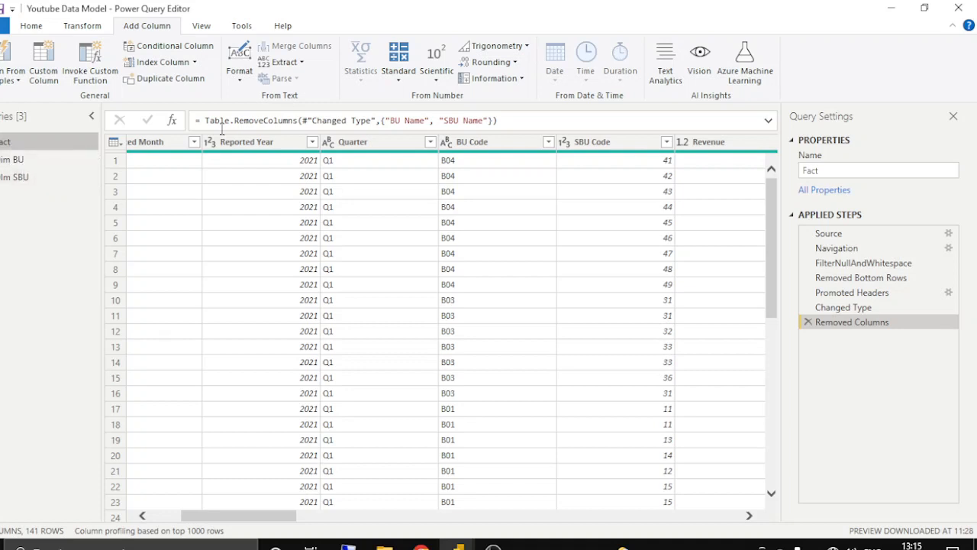
{"action": "left_click", "coordinate": [31, 29]}
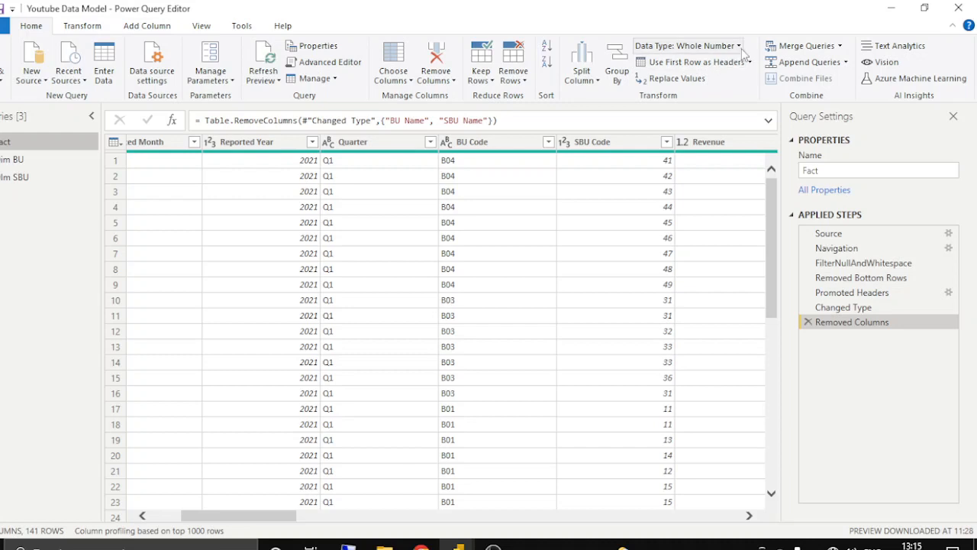
{"action": "left_click", "coordinate": [841, 47]}
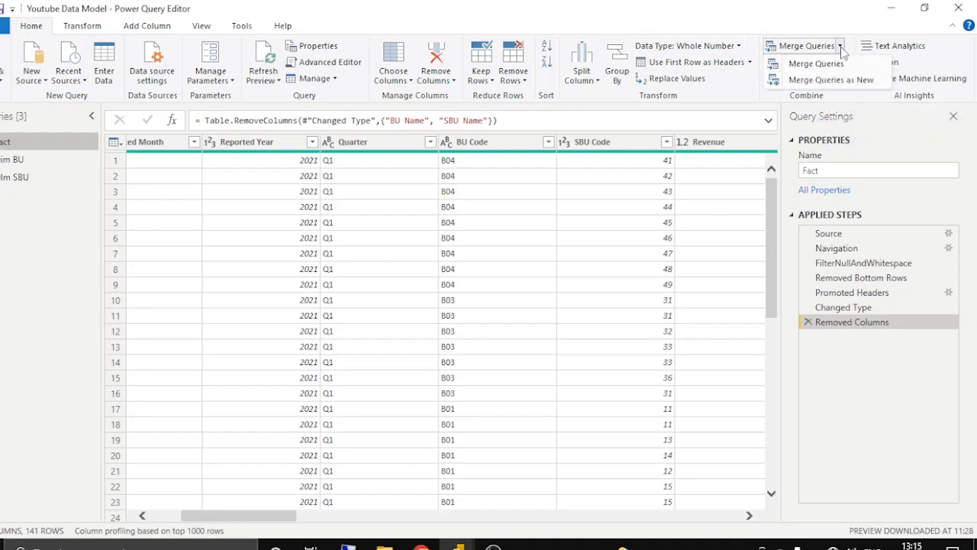
{"action": "left_click", "coordinate": [815, 78]}
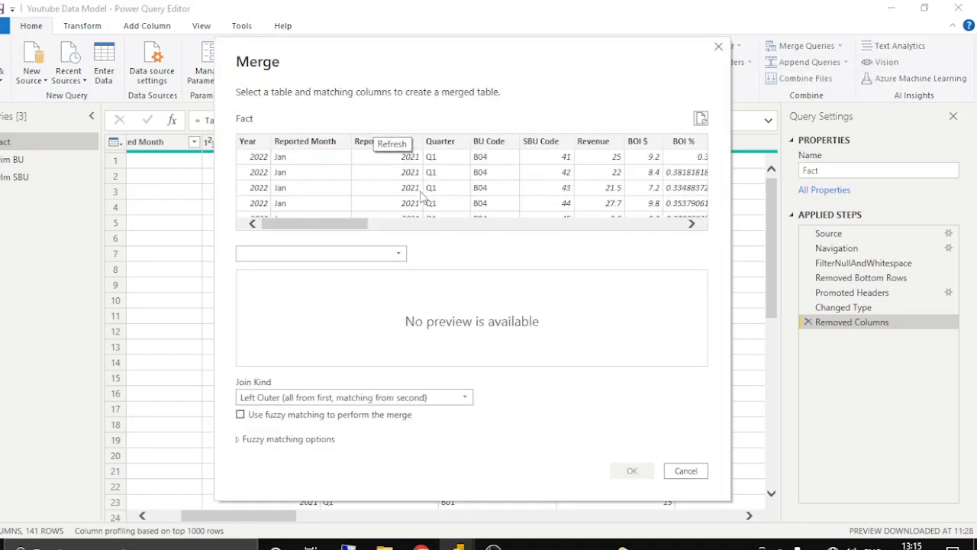
{"action": "left_click", "coordinate": [399, 253]}
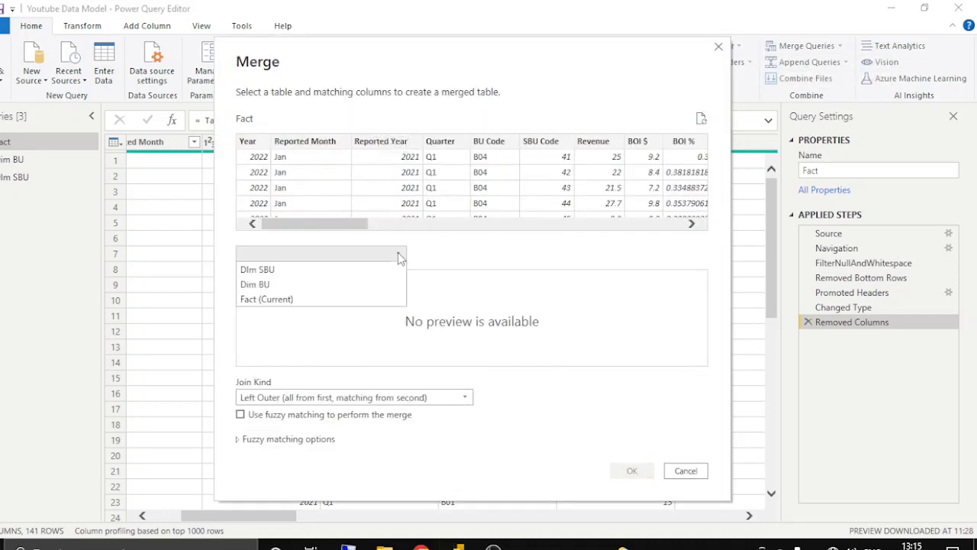
{"action": "left_click", "coordinate": [267, 288]}
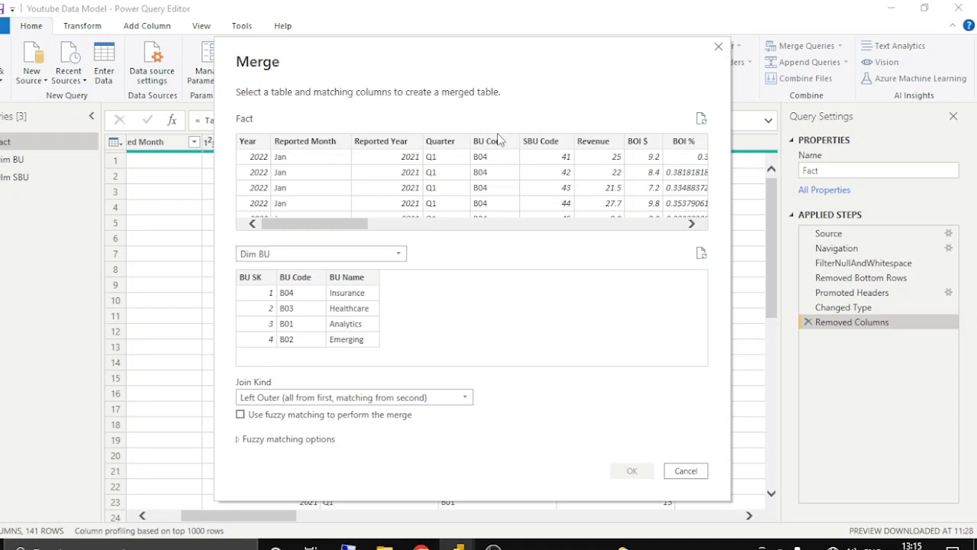
{"action": "left_click", "coordinate": [495, 143]}
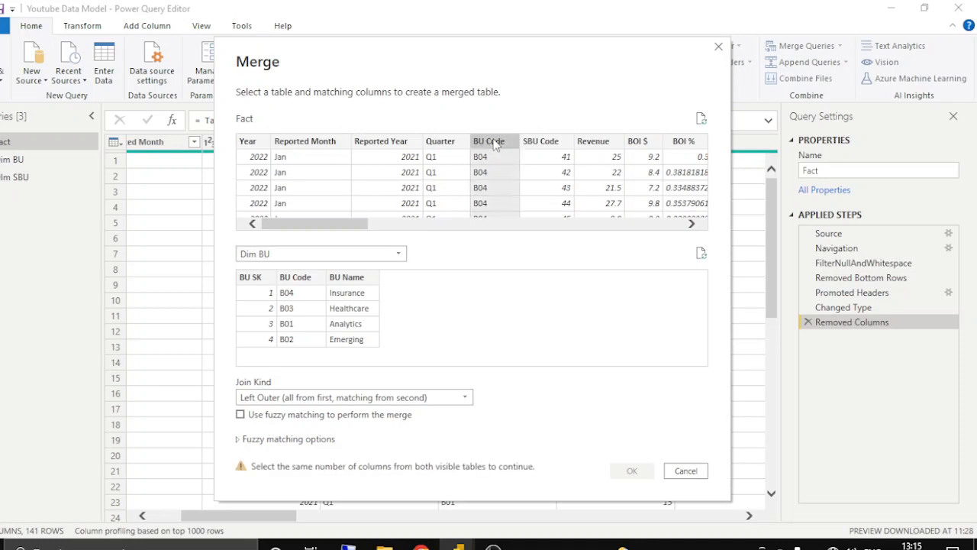
{"action": "left_click", "coordinate": [295, 278]}
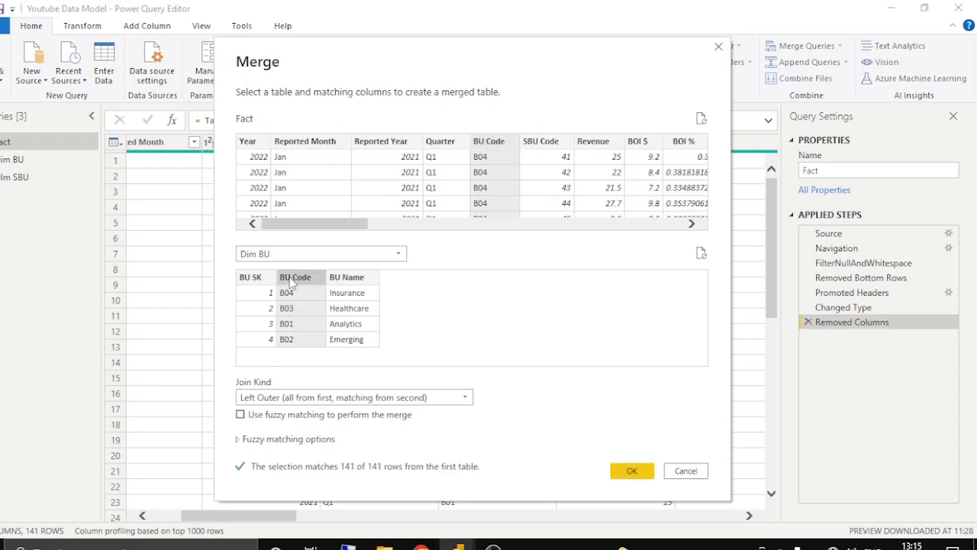
{"action": "left_click", "coordinate": [633, 470]}
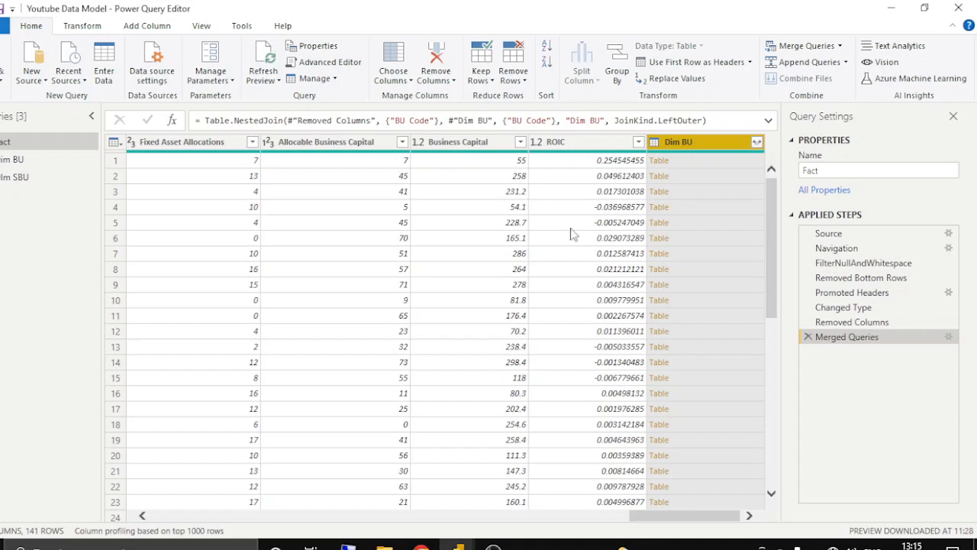
Expand the merged Dim BU column to only BU SK, without the original column name as prefix
{"action": "left_click", "coordinate": [757, 143]}
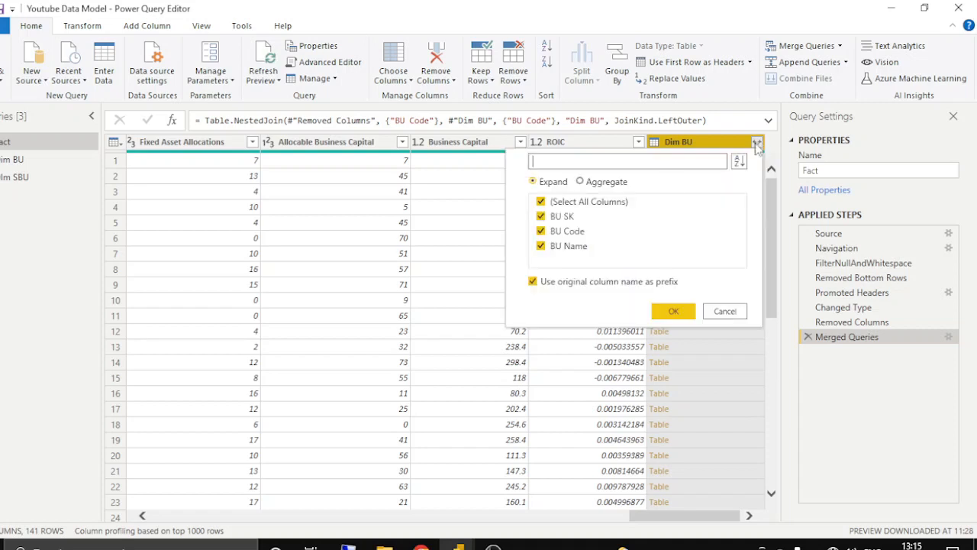
{"action": "left_click", "coordinate": [580, 203]}
{"action": "left_click", "coordinate": [541, 218]}
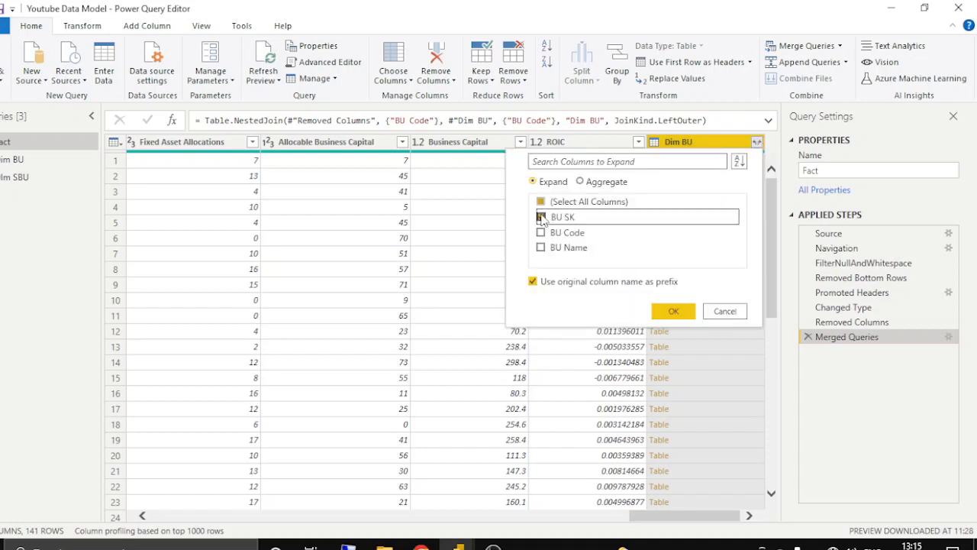
{"action": "left_click", "coordinate": [533, 282]}
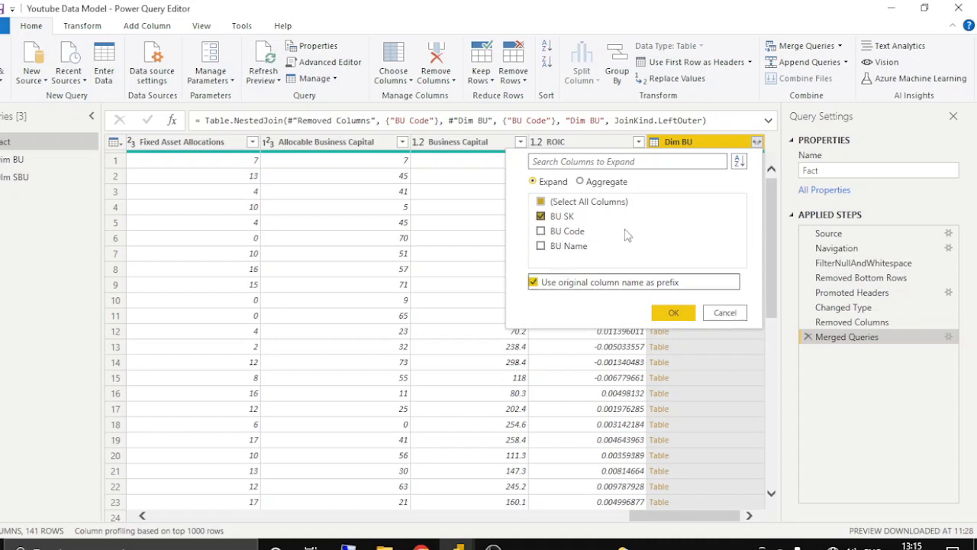
{"action": "left_click", "coordinate": [574, 282]}
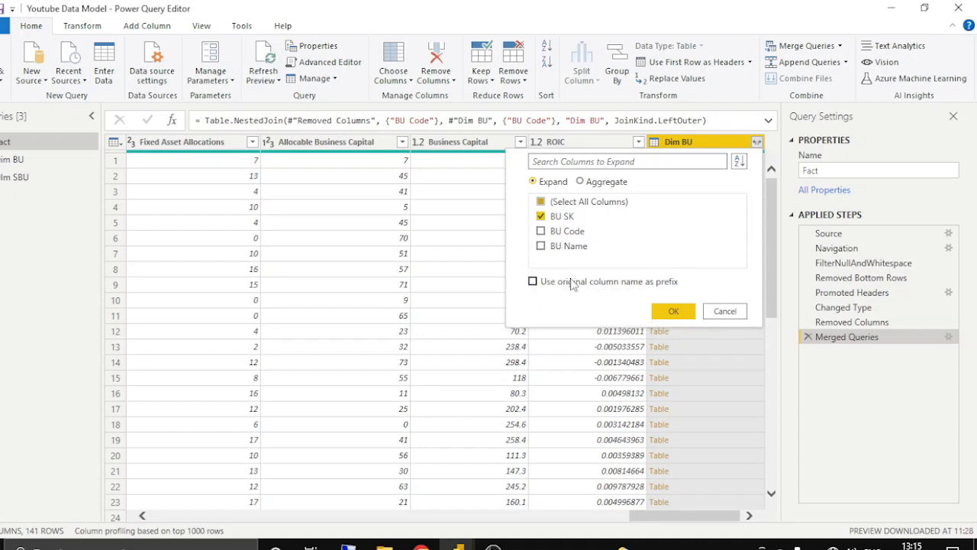
{"action": "left_click", "coordinate": [675, 312]}
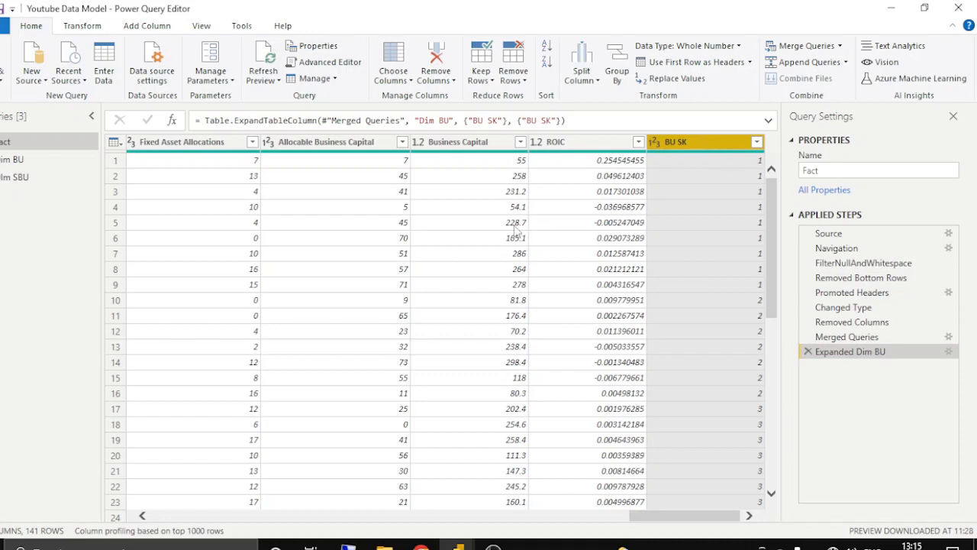
Remove the BU Code column from the Fact query
{"action": "scroll", "coordinate": [486, 238], "scroll_direction": "left", "scroll_amount": 5}
{"action": "scroll", "coordinate": [482, 238], "scroll_direction": "left", "scroll_amount": 10}
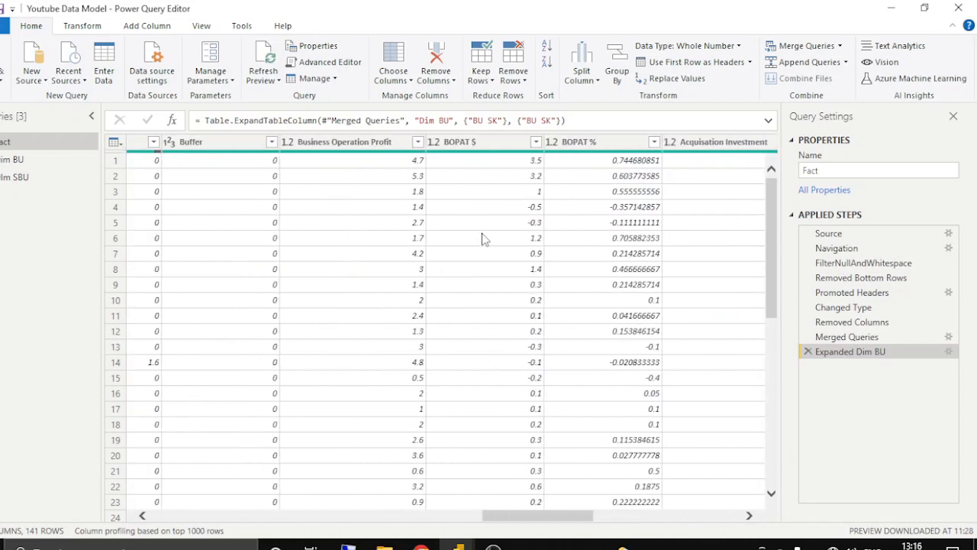
{"action": "scroll", "coordinate": [389, 252], "scroll_direction": "left", "scroll_amount": 5}
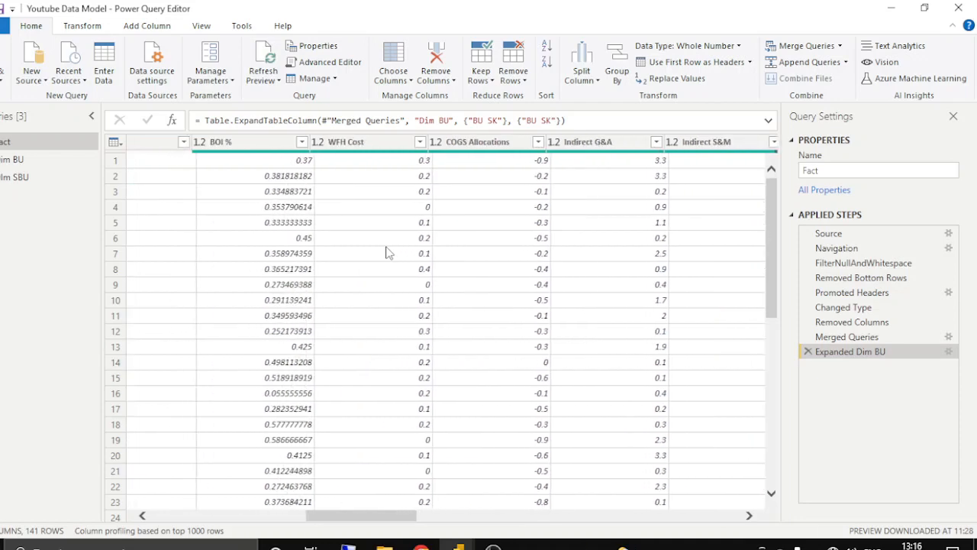
{"action": "scroll", "coordinate": [389, 253], "scroll_direction": "left", "scroll_amount": 8}
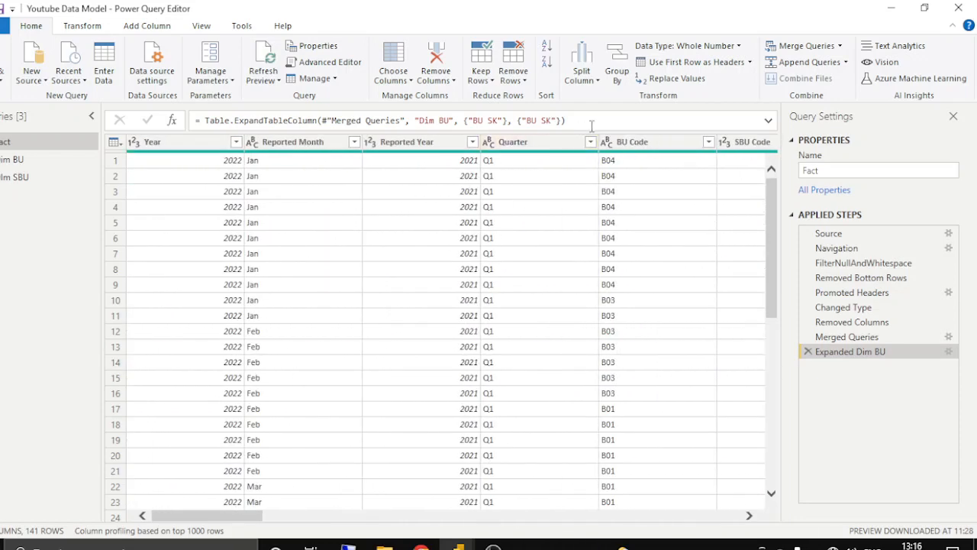
{"action": "left_click", "coordinate": [620, 145]}
{"action": "right_click", "coordinate": [620, 148]}
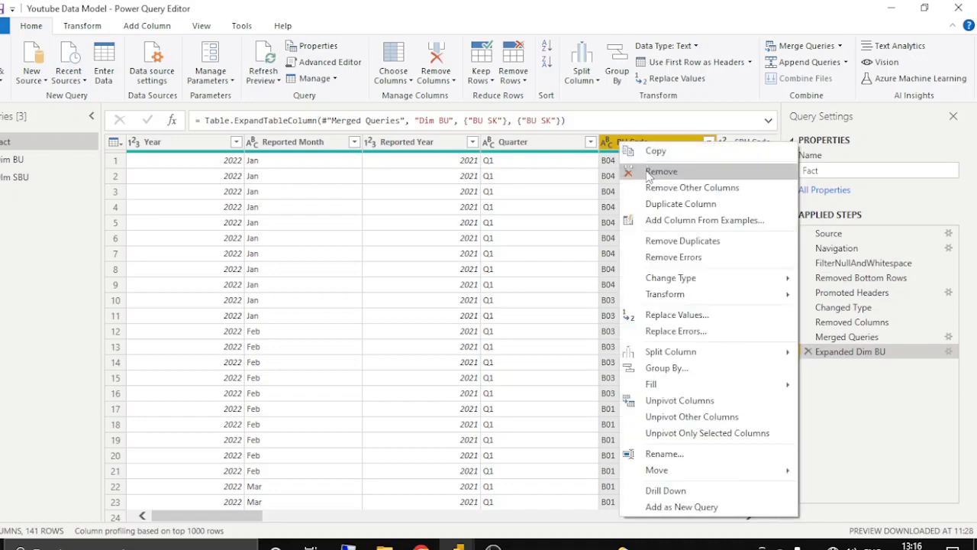
{"action": "left_click", "coordinate": [649, 169]}
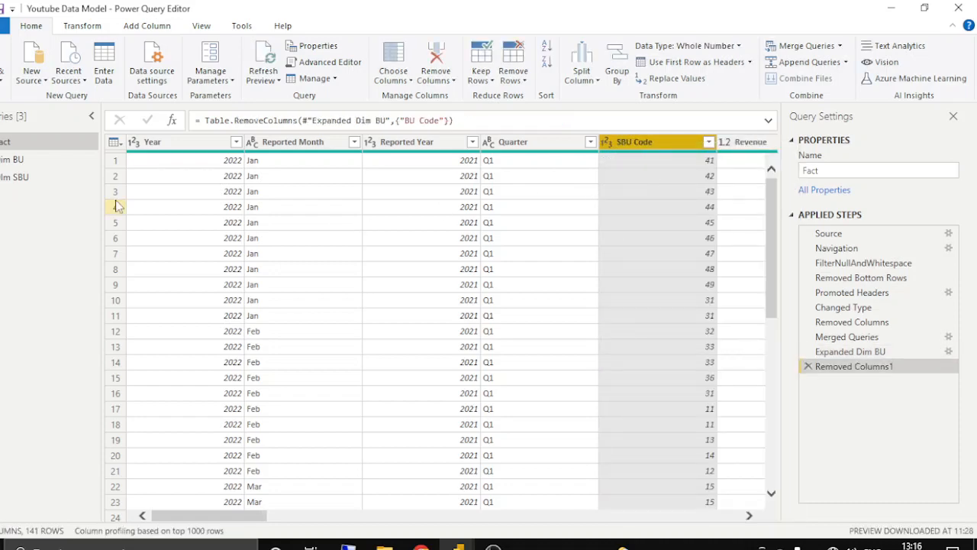
{"action": "left_click", "coordinate": [15, 178]}
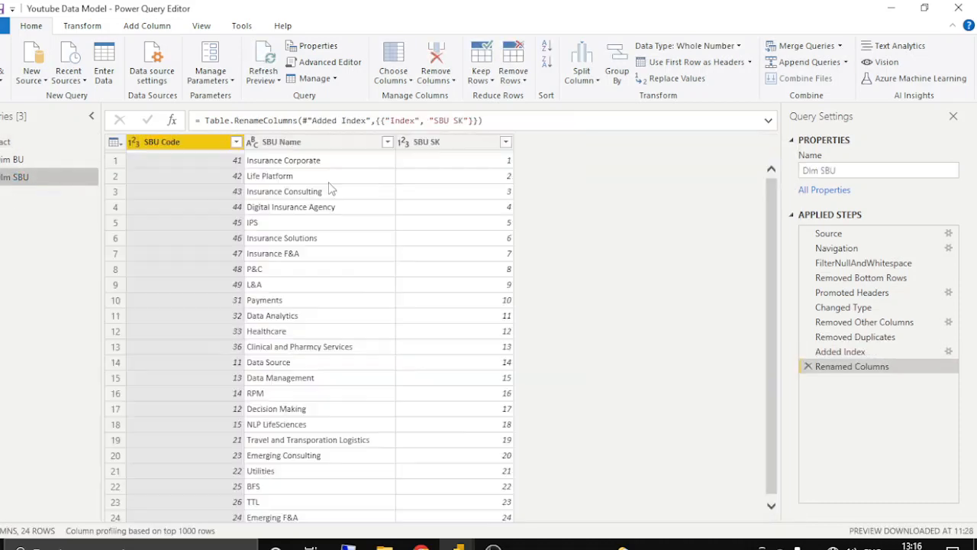
{"action": "left_click", "coordinate": [9, 142]}
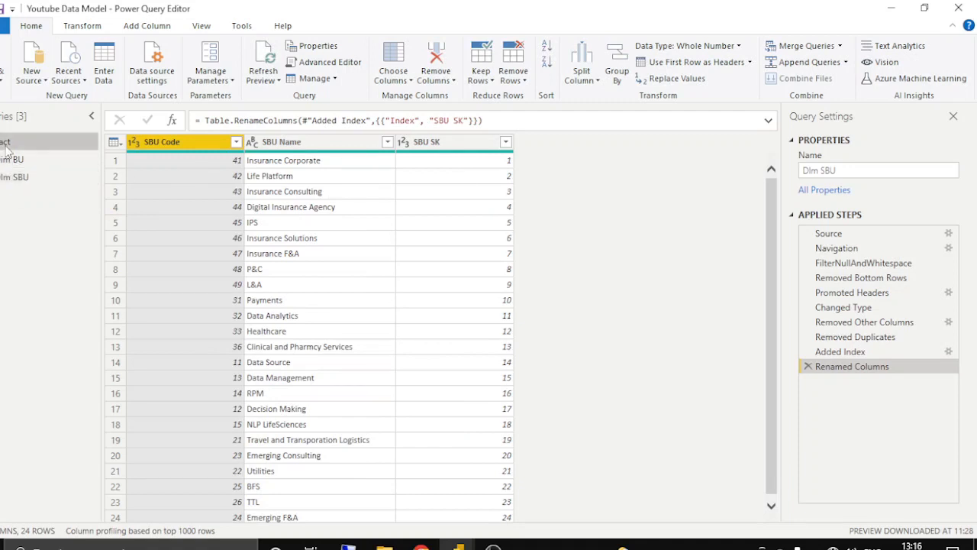
{"action": "left_click", "coordinate": [840, 46]}
{"action": "left_click", "coordinate": [817, 65]}
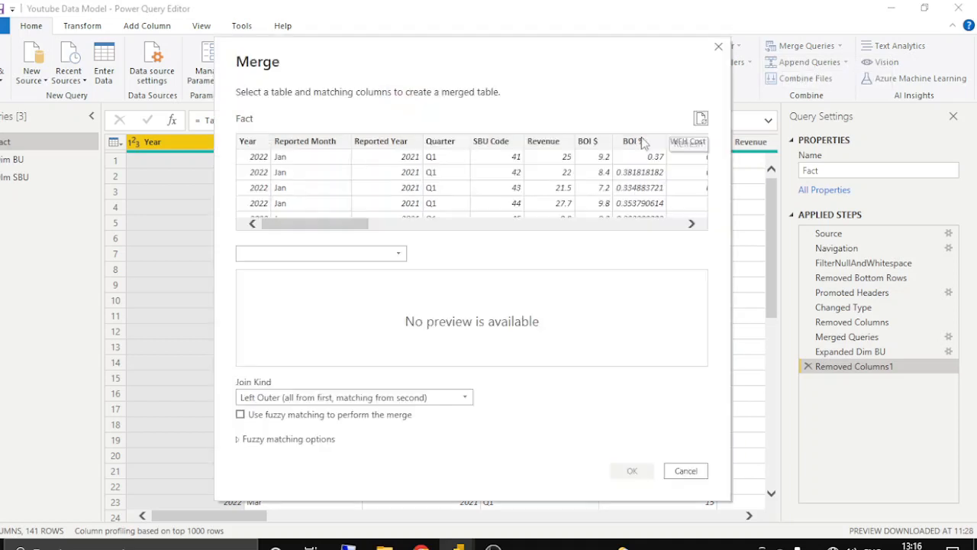
{"action": "left_click", "coordinate": [489, 142]}
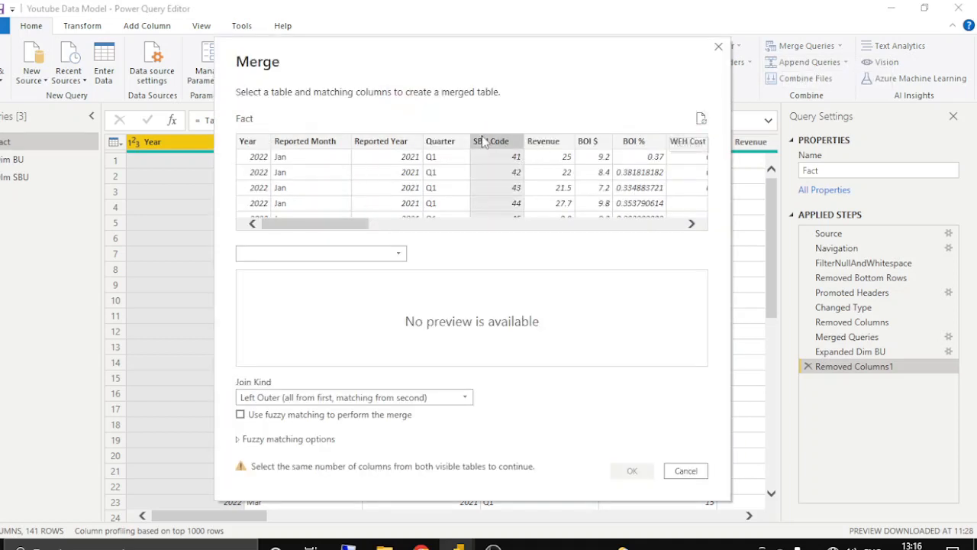
{"action": "left_click", "coordinate": [375, 254]}
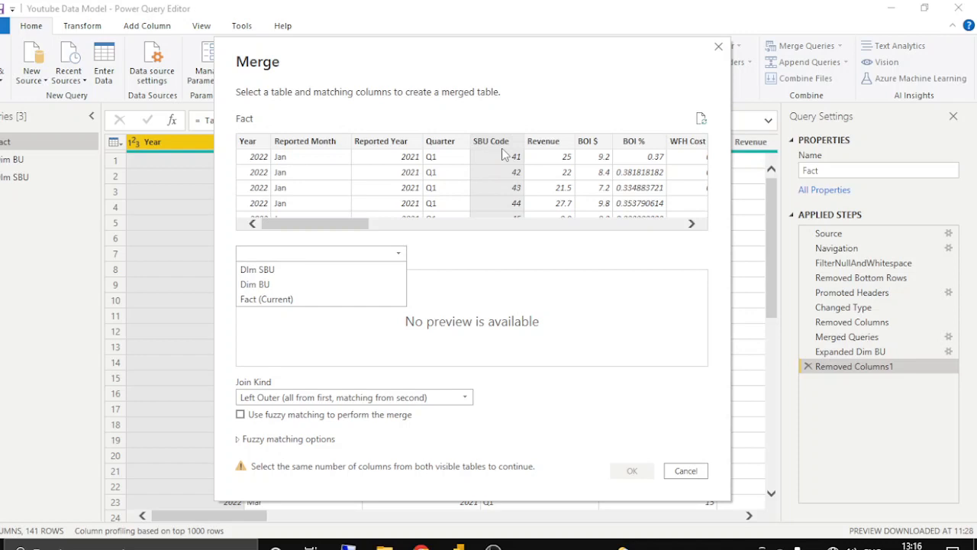
{"action": "left_click", "coordinate": [686, 471]}
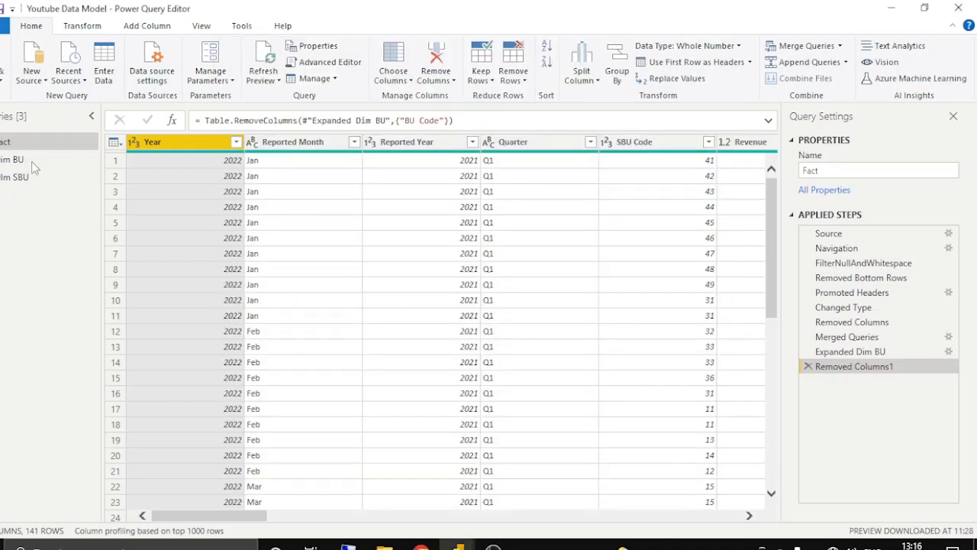
Check the DIm SBU query against Fact, and apply all query changes to the model while closing the query editor
{"action": "left_click", "coordinate": [6, 182]}
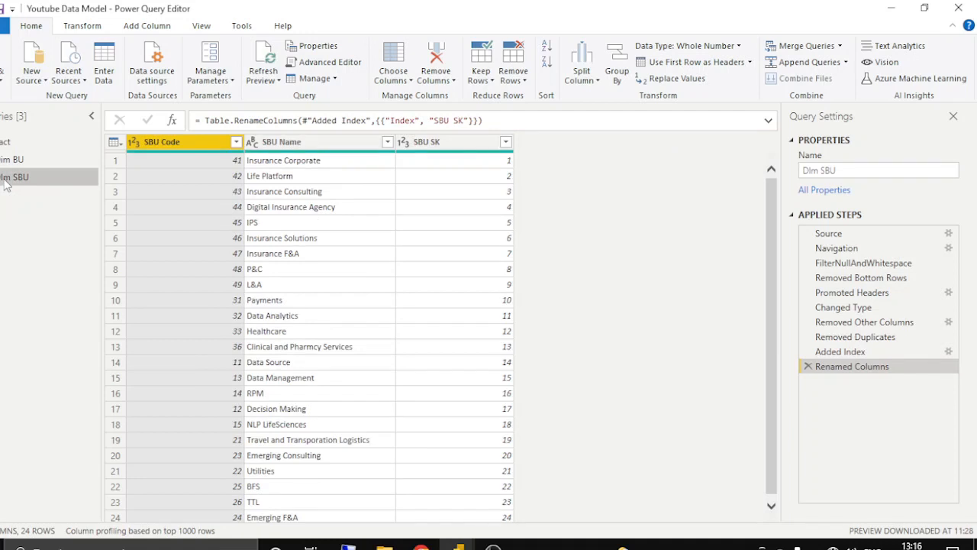
{"action": "left_click", "coordinate": [8, 142]}
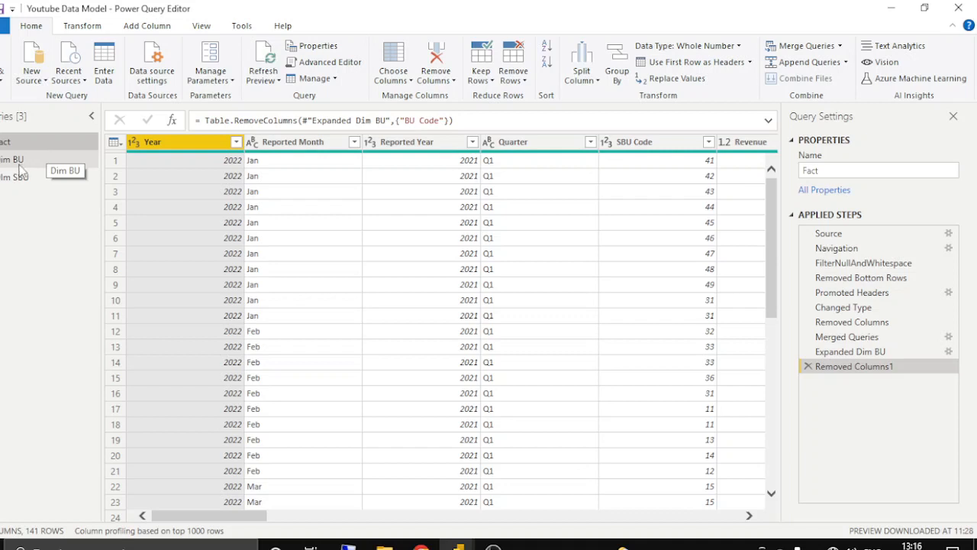
{"action": "left_click", "coordinate": [2, 80]}
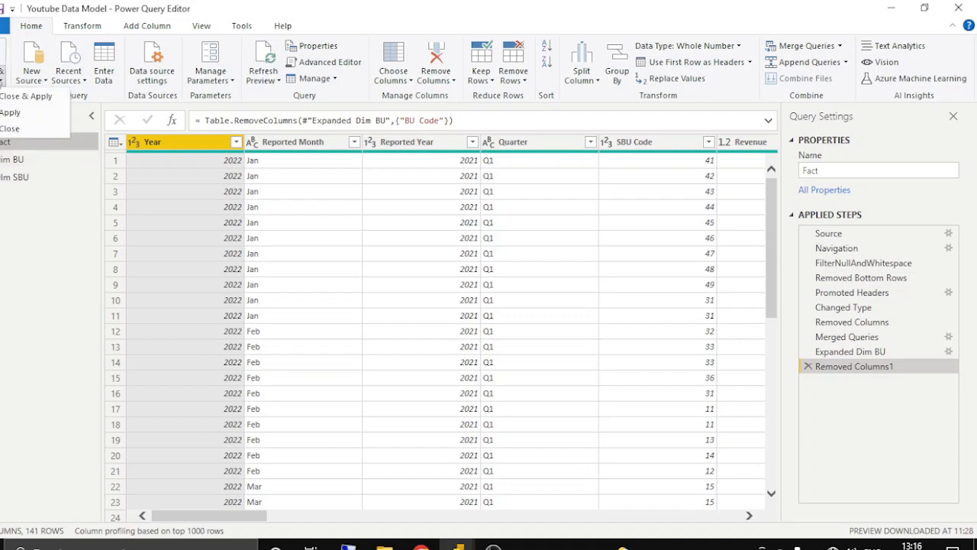
{"action": "left_click", "coordinate": [11, 97]}
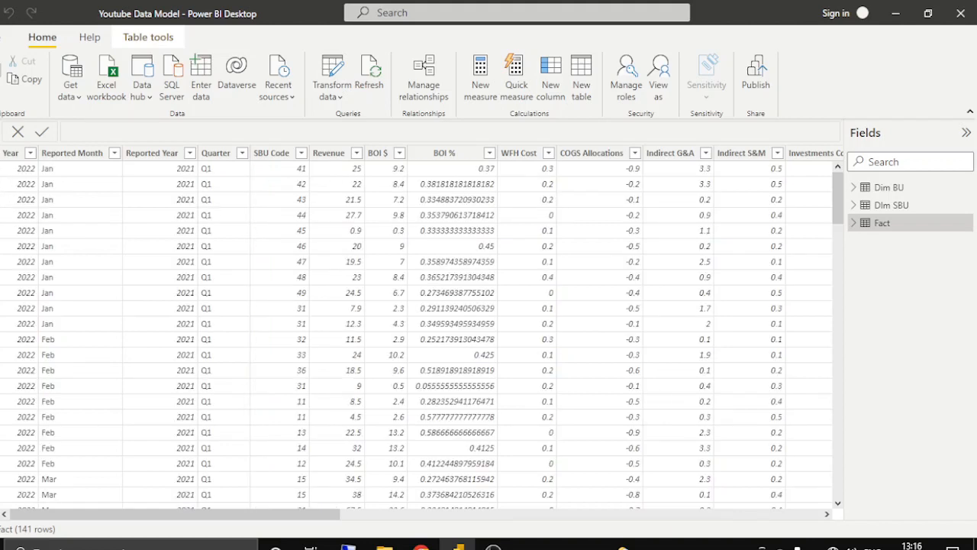
In the model diagram, place the DIm SBU table below Dim BU and select the relationship between Fact and Dim BU
{"action": "left_click", "coordinate": [3, 197]}
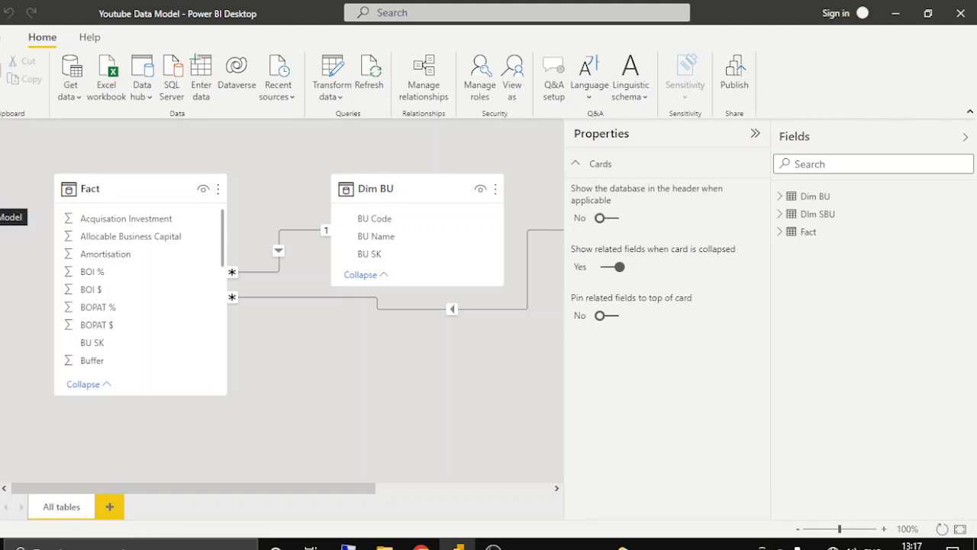
{"action": "left_click", "coordinate": [755, 133]}
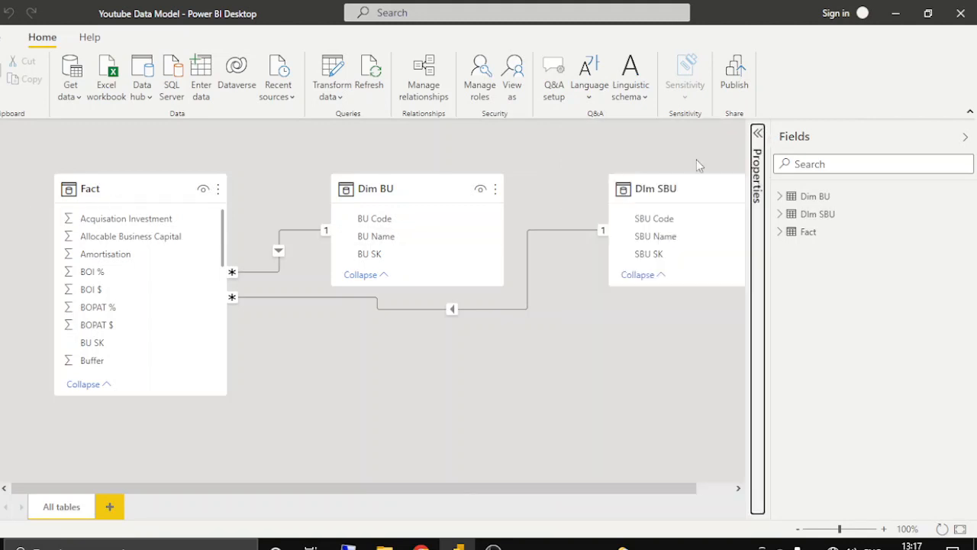
{"action": "left_click_drag", "start_coordinate": [643, 188], "coordinate": [389, 365]}
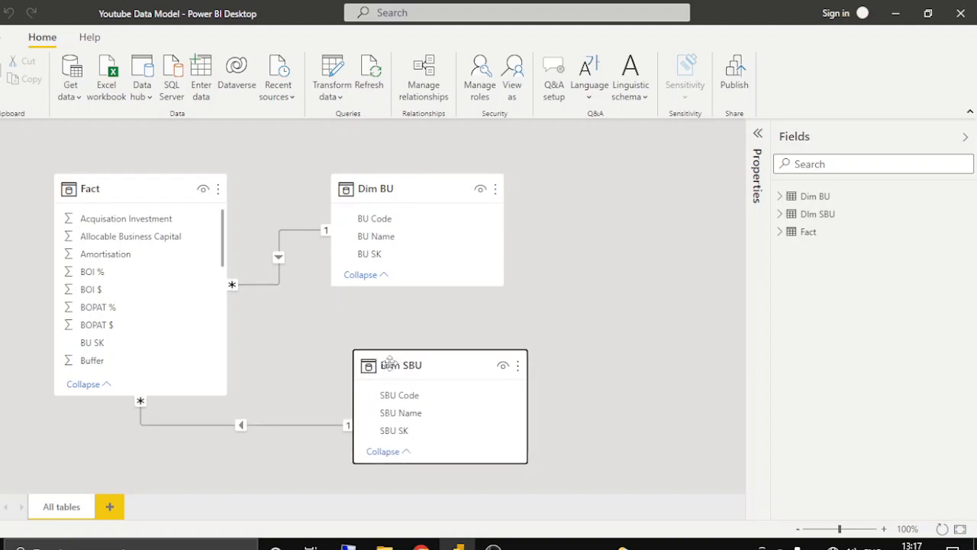
{"action": "left_click", "coordinate": [279, 263]}
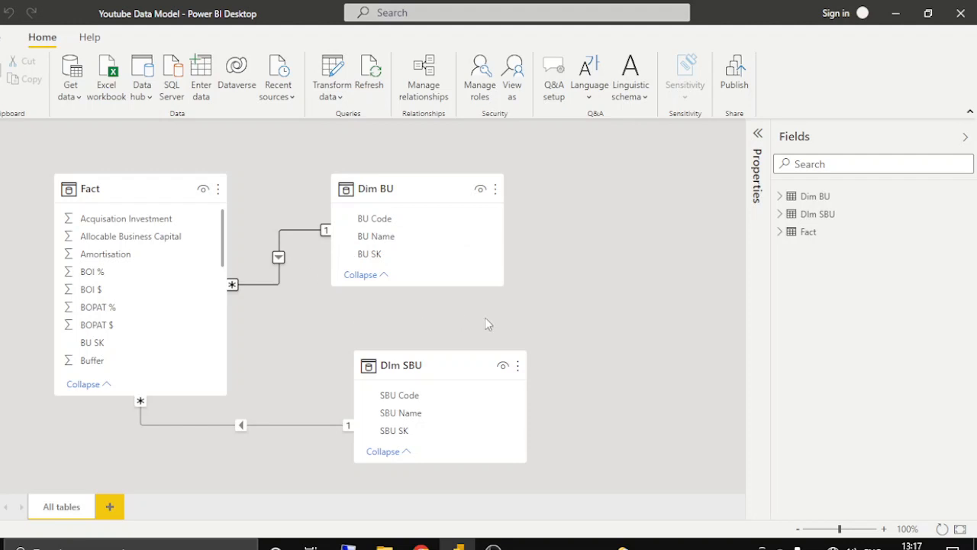
{"action": "left_click", "coordinate": [494, 547]}
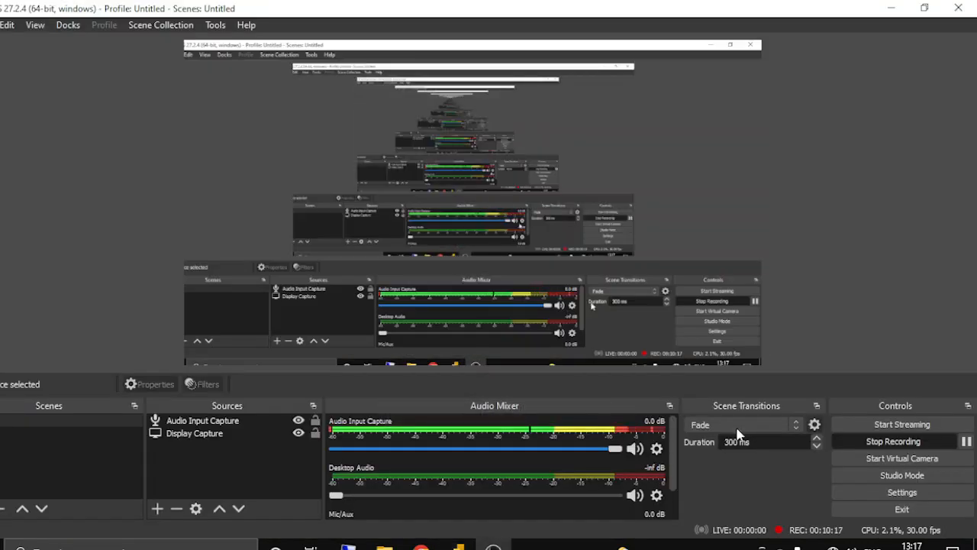